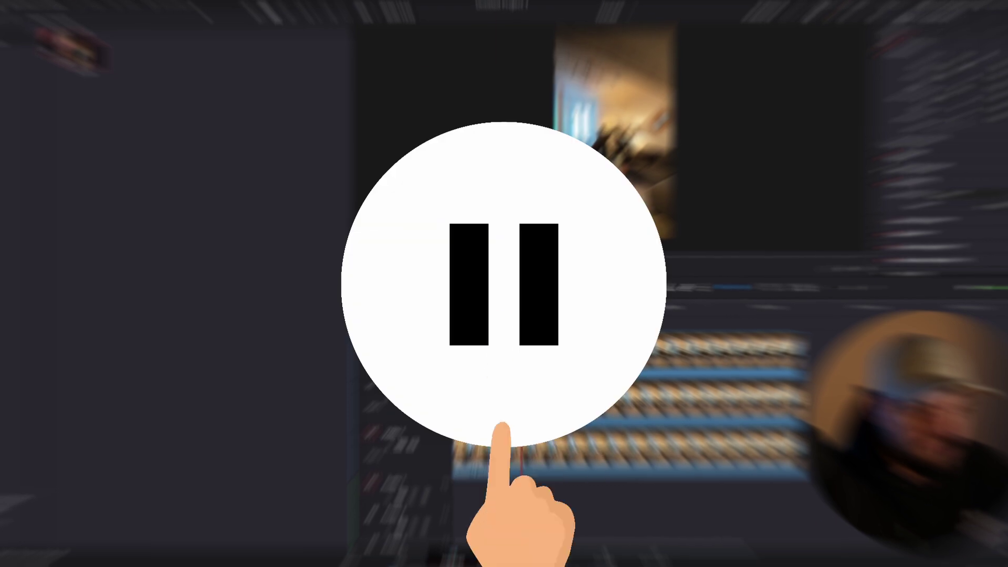
Step: Move the playhead to 01:00:01:00 and open the Vidéo 3 clip in the Fusion page
key("Home")
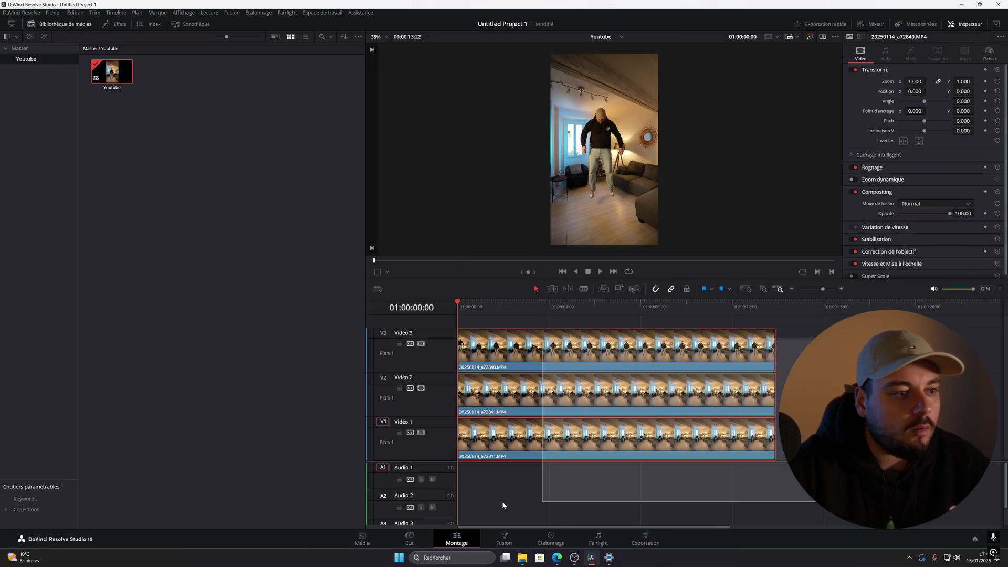
left_click(528, 347)
left_click(528, 346)
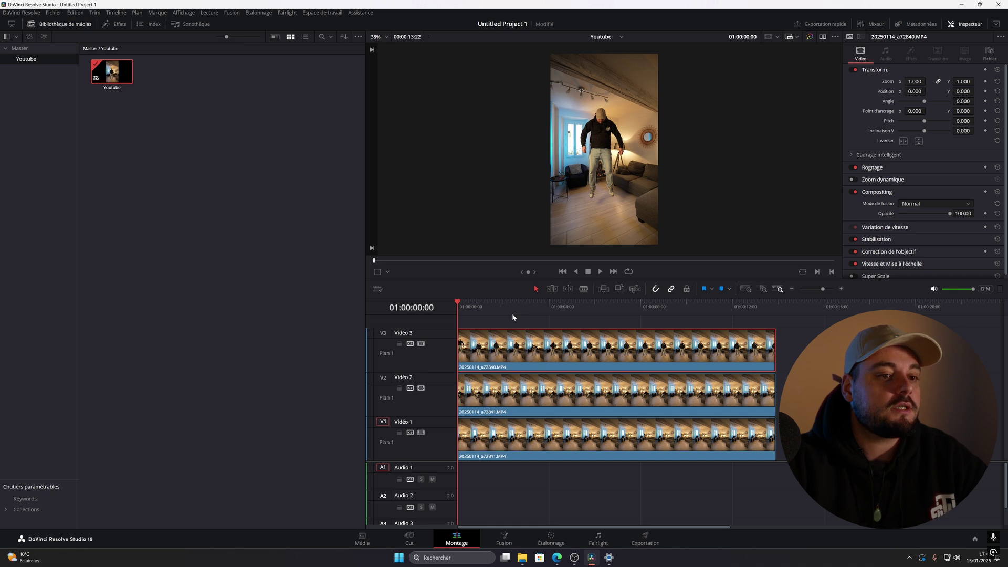
left_click(480, 307)
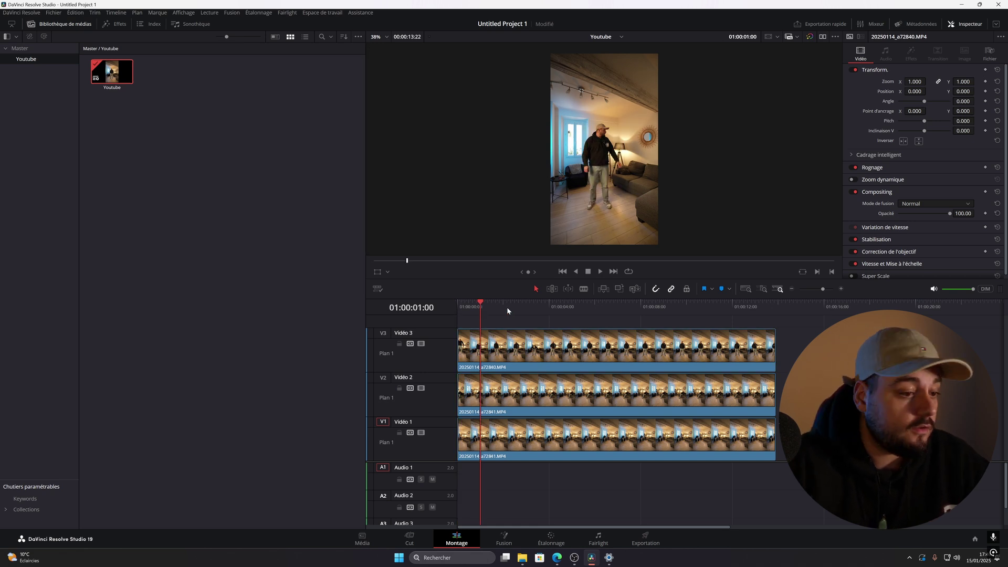
left_click(502, 350)
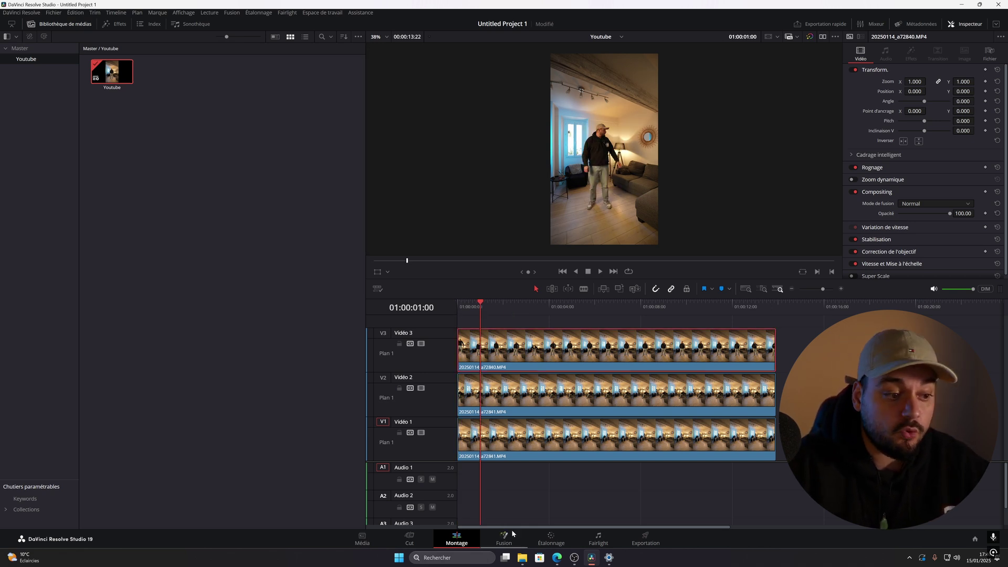
left_click(512, 530)
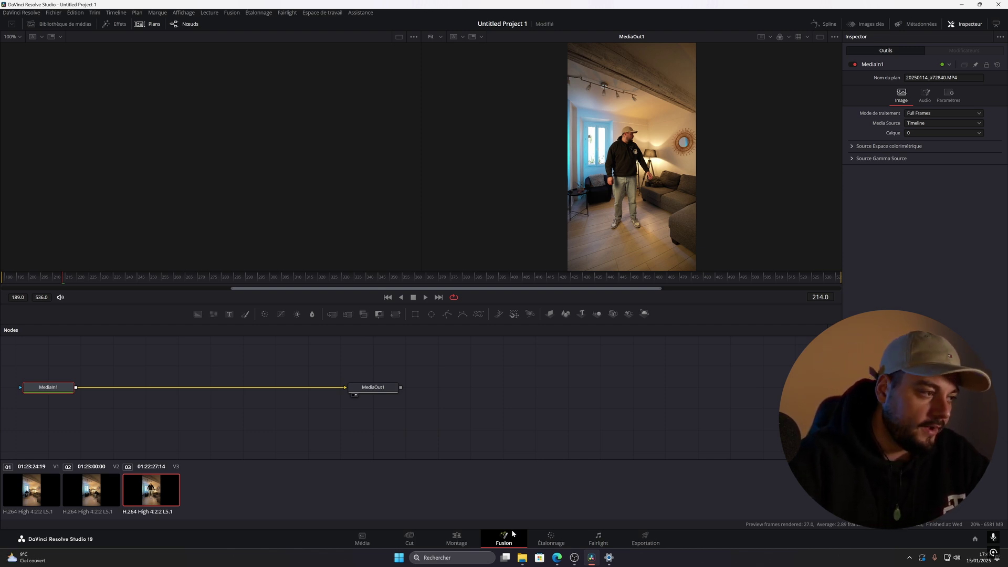
Step: Add a Magic Mask node (Masque magique) after MediaIn1 and space it slightly away from the source node
left_click(56, 388)
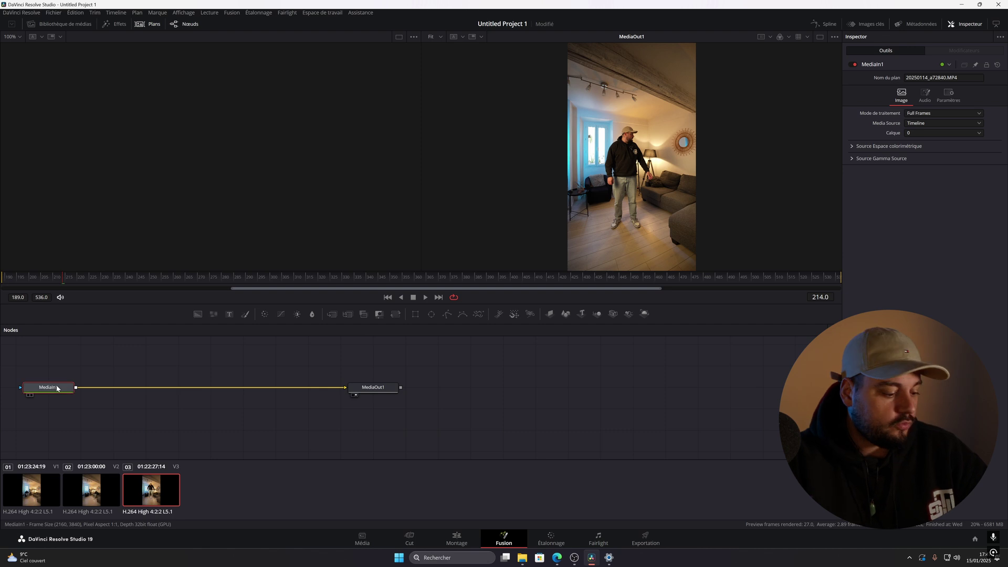
key("shift+space")
type("magi")
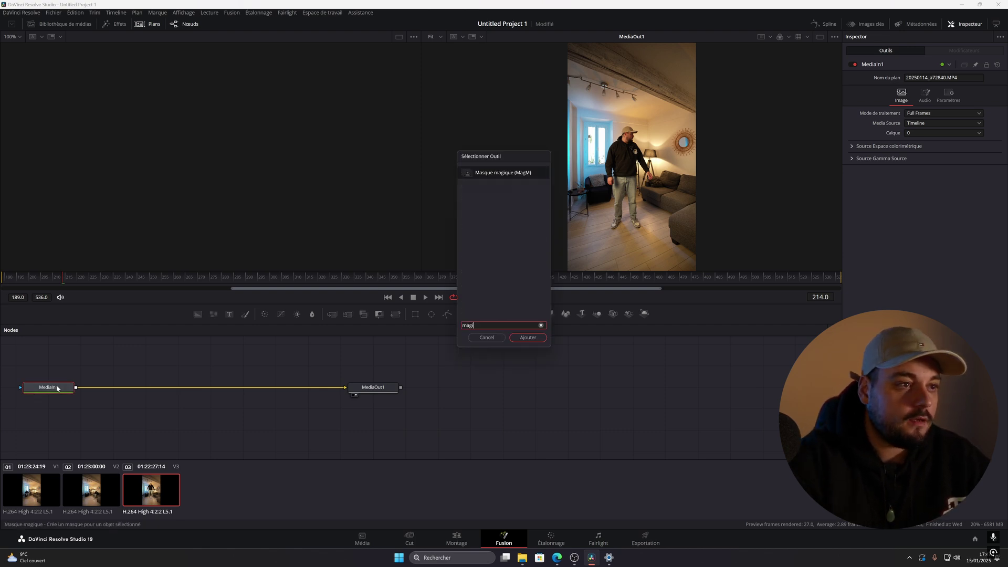
key("Return")
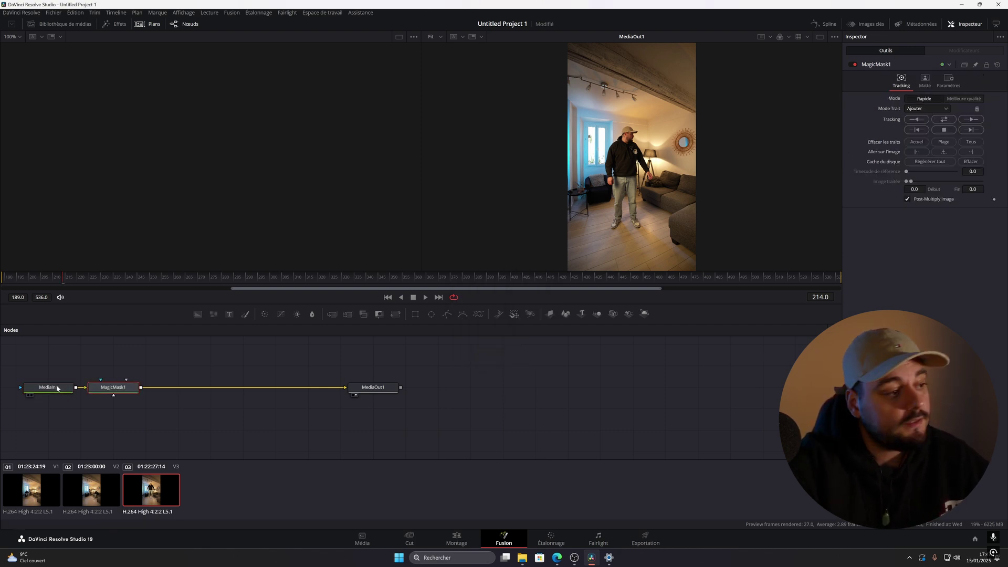
left_click_drag(119, 393, 137, 392)
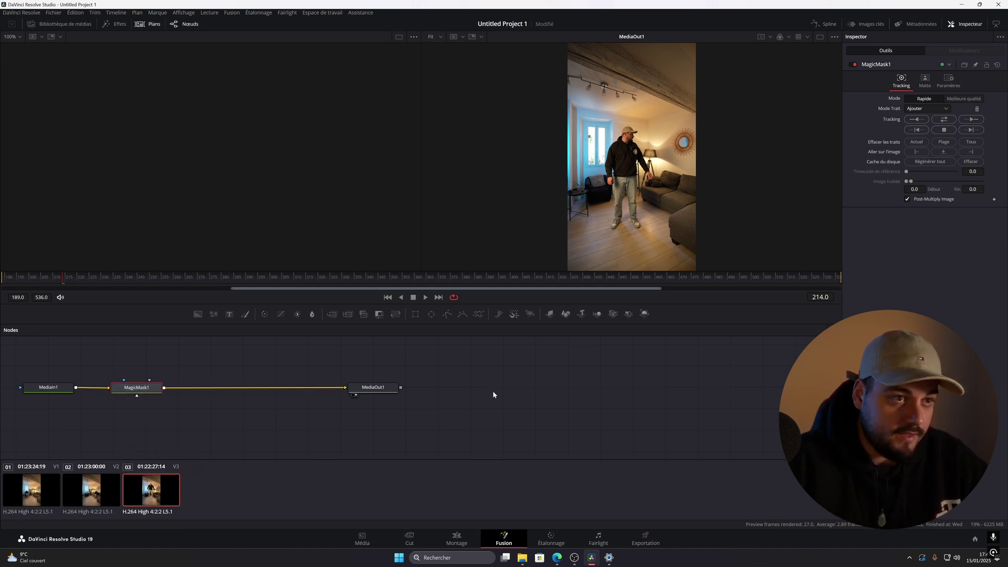
Step: Mark the standing man with Magic Mask strokes, inspect the cutout from head to feet, and track the mask in both directions
mouse_move(617, 222)
left_mouse_down()
mouse_move(625, 163)
mouse_move(611, 166)
mouse_move(630, 134)
mouse_move(648, 172)
mouse_move(630, 166)
mouse_move(633, 214)
left_mouse_up()
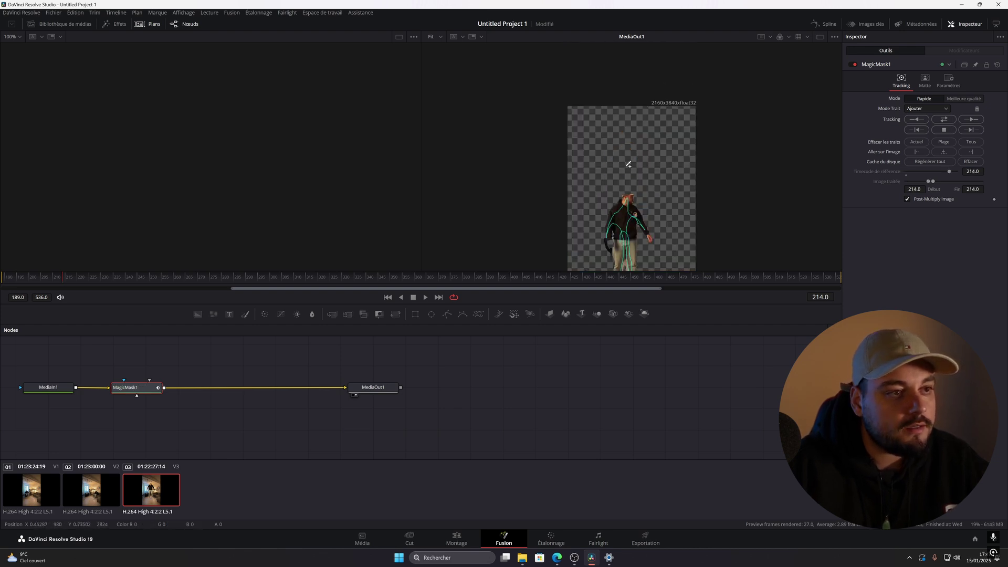
scroll(626, 116, "up", 3)
left_click_drag(626, 114, 644, 113)
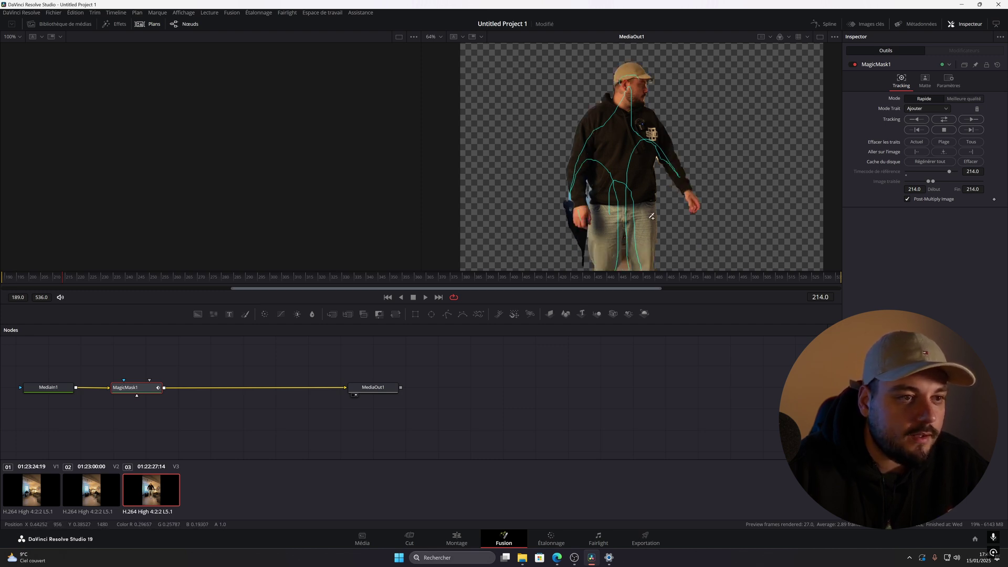
scroll(652, 217, "down", 5)
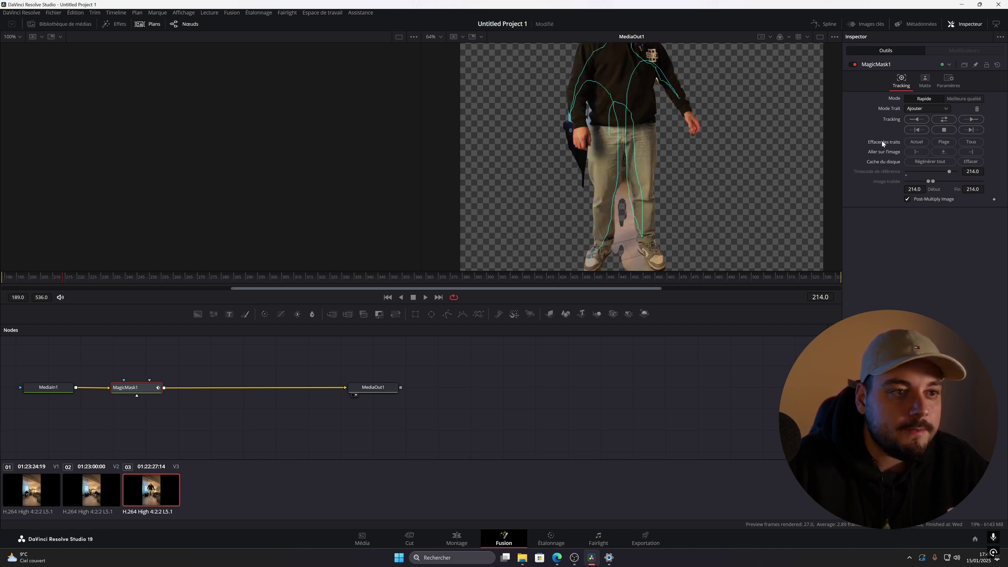
scroll(662, 216, "down", 3)
scroll(656, 216, "up", 3)
scroll(596, 214, "down", 2)
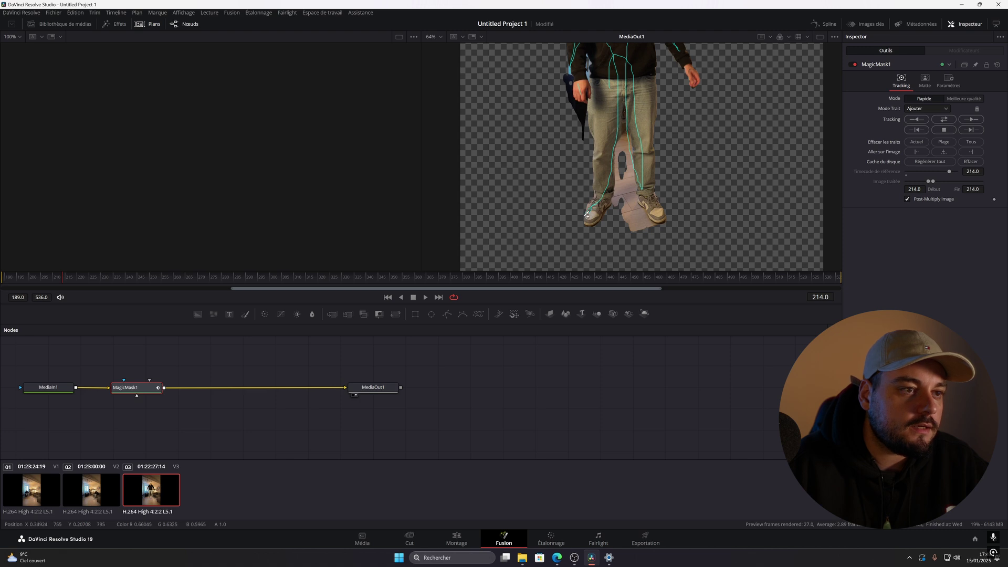
scroll(599, 197, "up", 3)
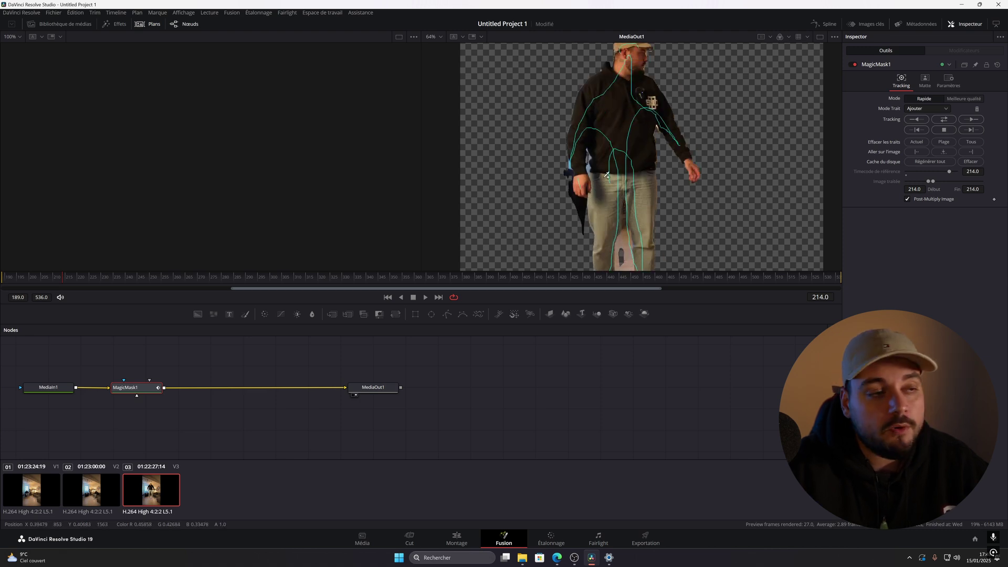
scroll(607, 175, "up", 1)
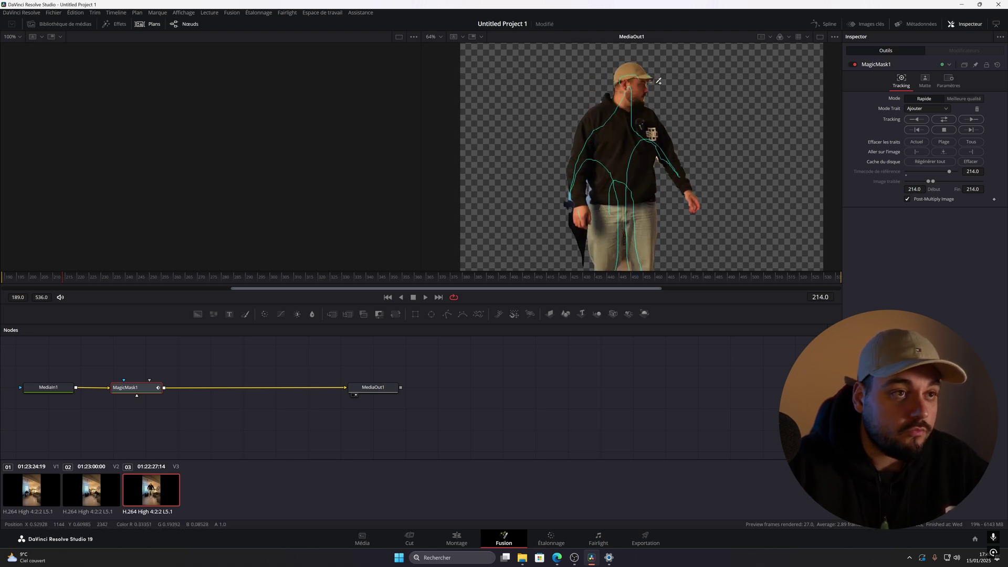
left_click(945, 120)
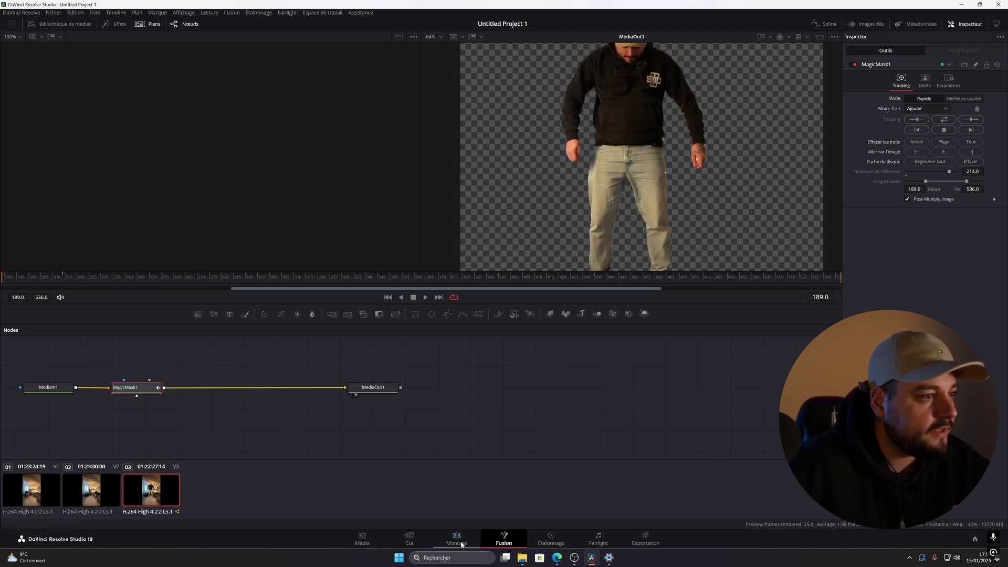
Step: Return to the Montage page and play the timeline from the start to check the masked standing man over the seated one
left_click(457, 543)
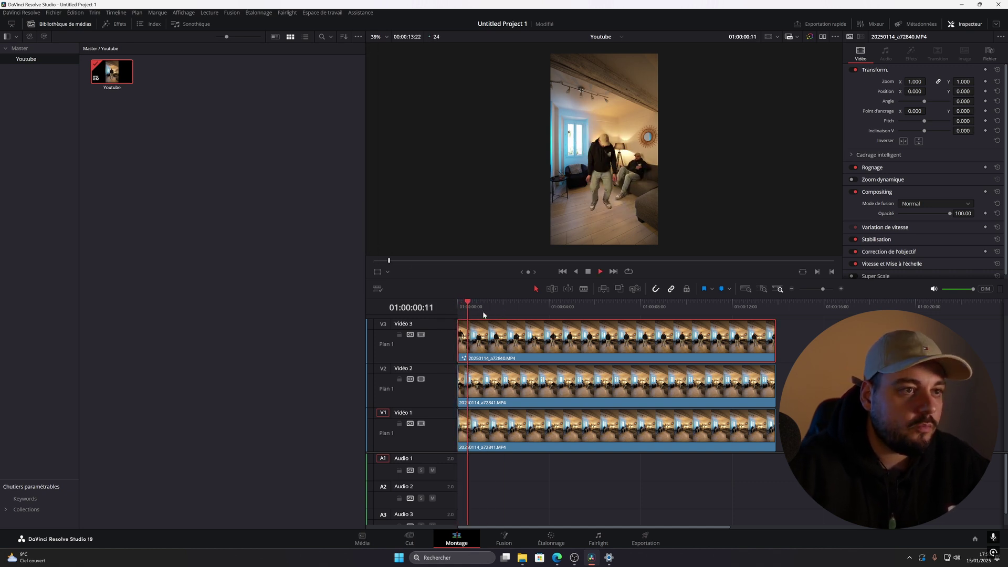
key("ctrl+equal")
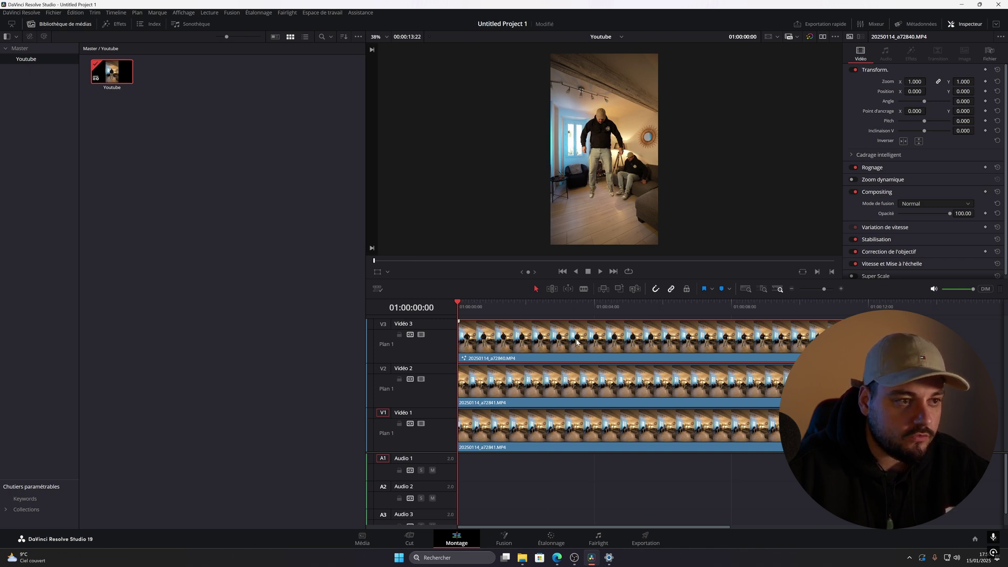
key("ctrl+equal")
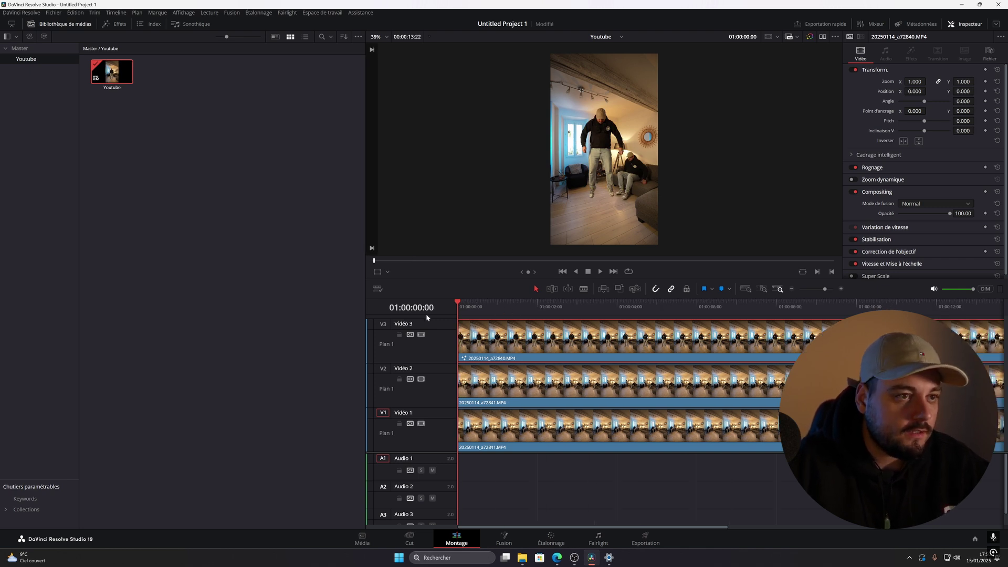
key("space")
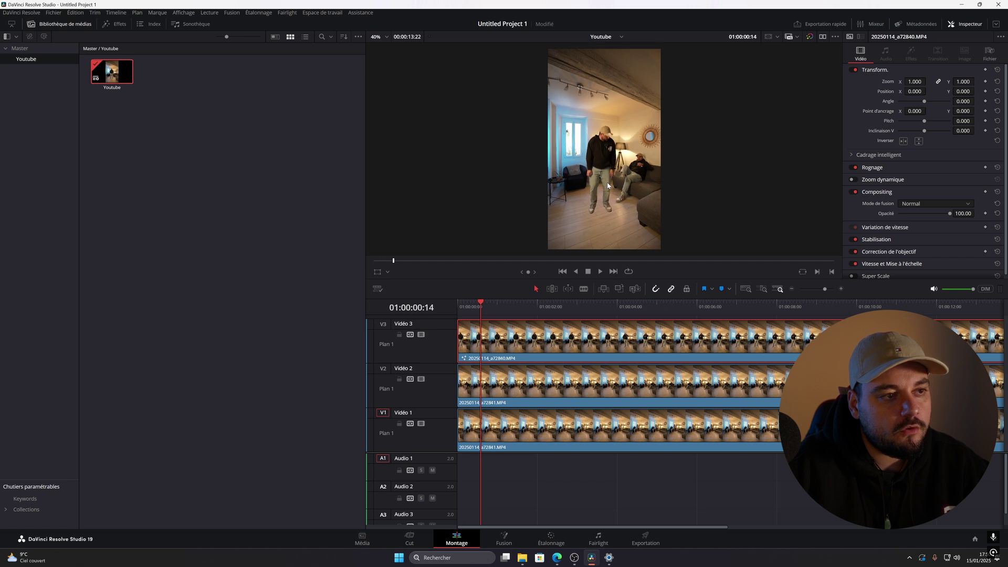
scroll(608, 185, "up", 5)
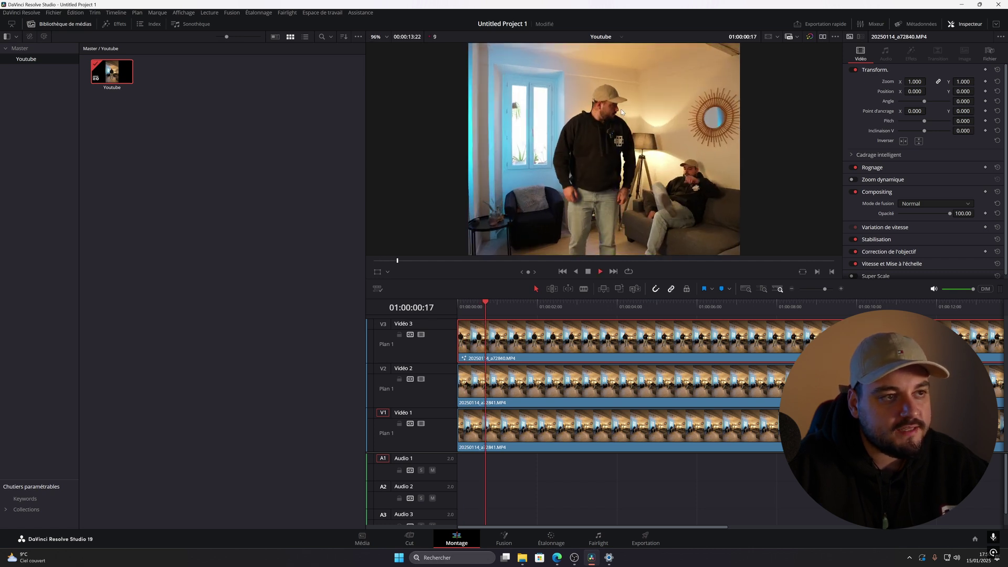
scroll(580, 226, "down", 4)
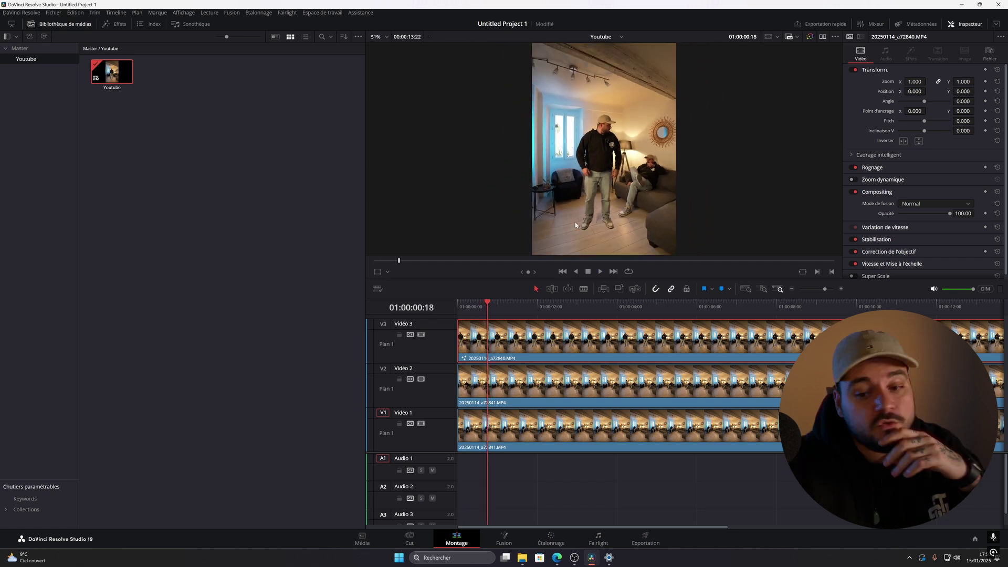
key("Home")
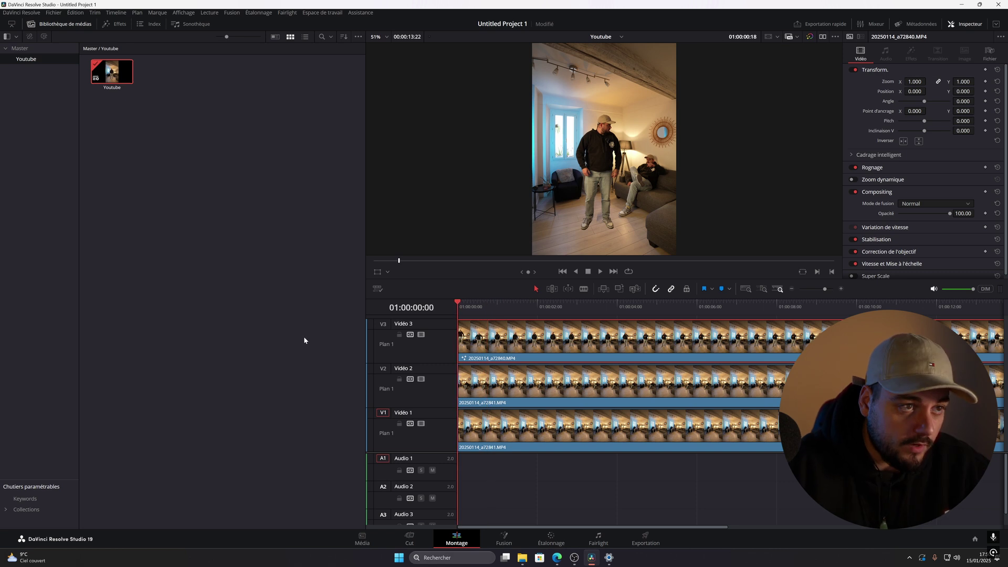
key("space")
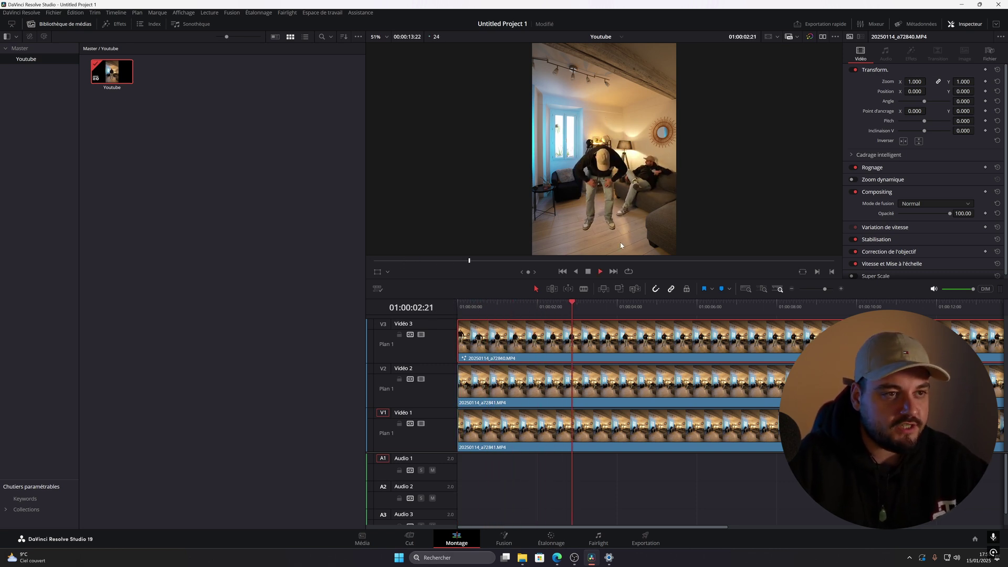
key("space")
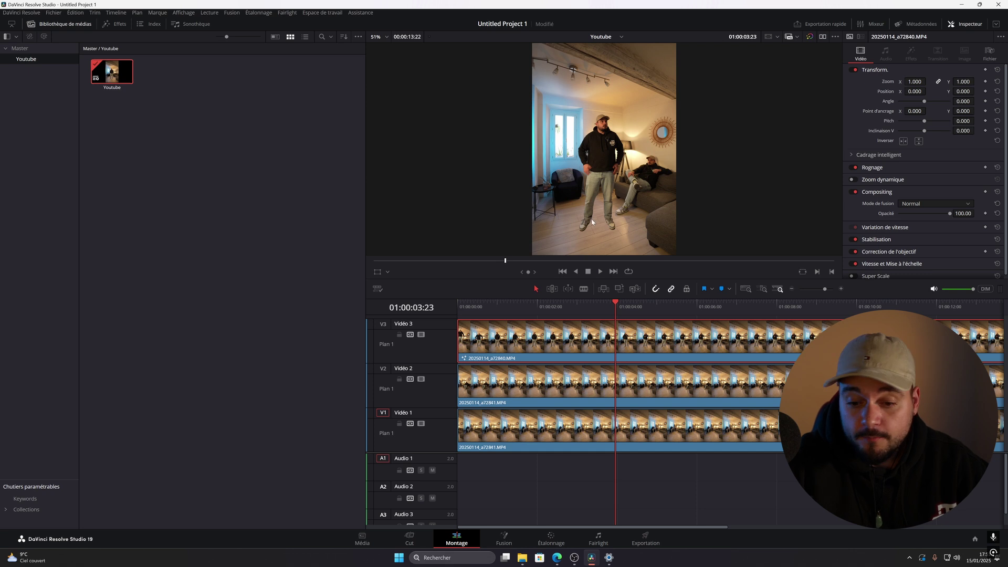
Step: Open the Vidéo 2 clip in Fusion at its first frame and add a Polygon mask to MediaIn1
left_click(589, 379)
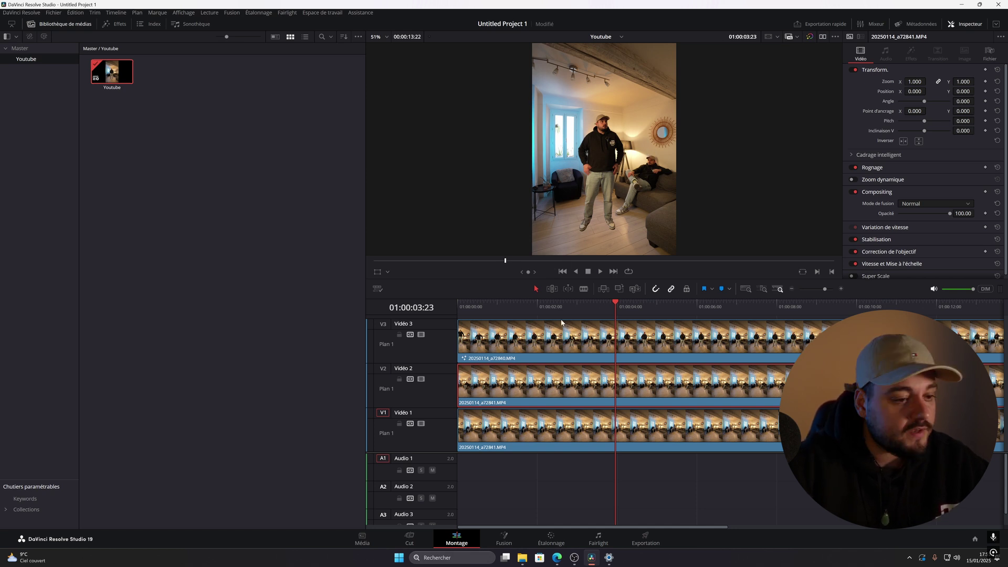
left_click(562, 271)
left_click(500, 541)
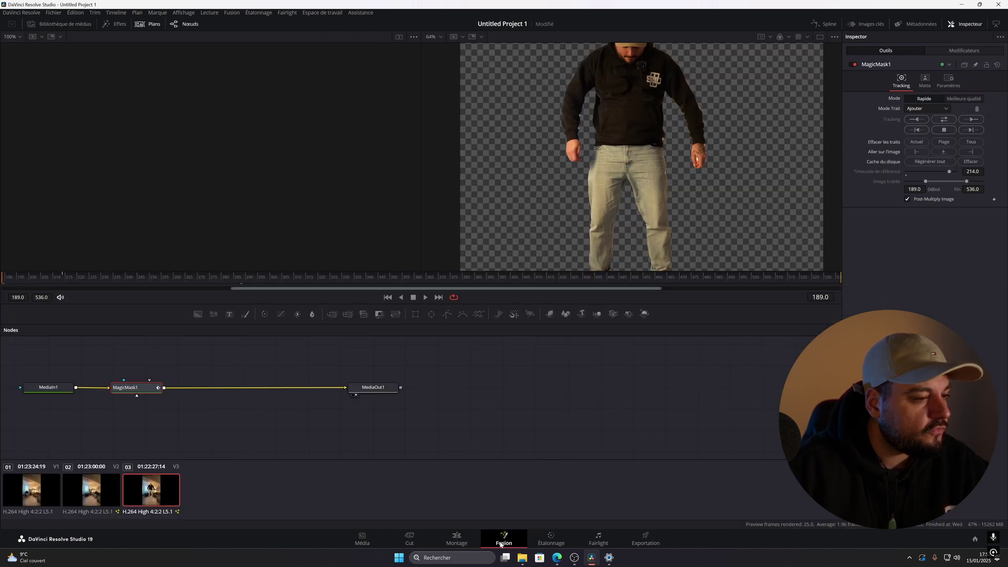
left_click(91, 489)
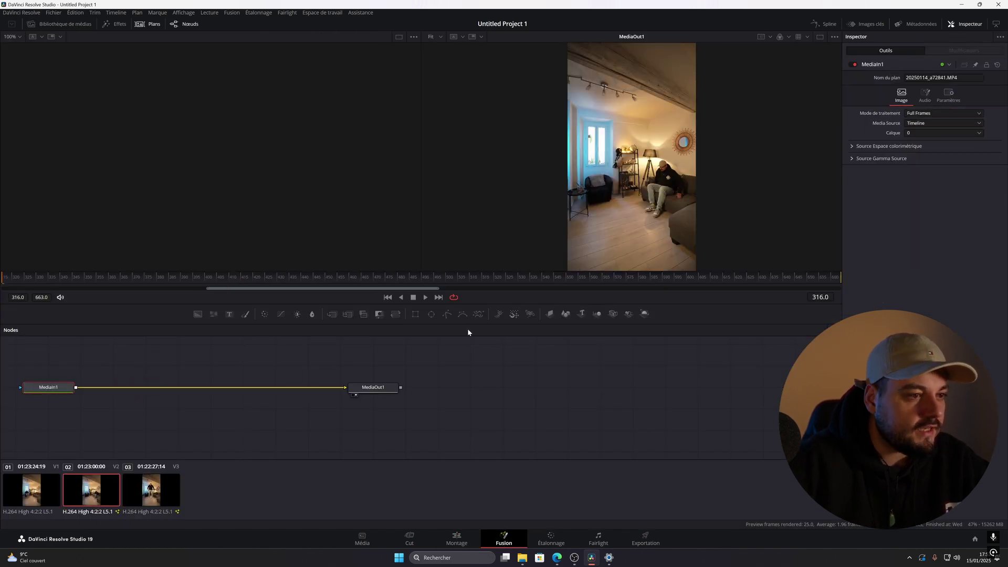
left_click(447, 313)
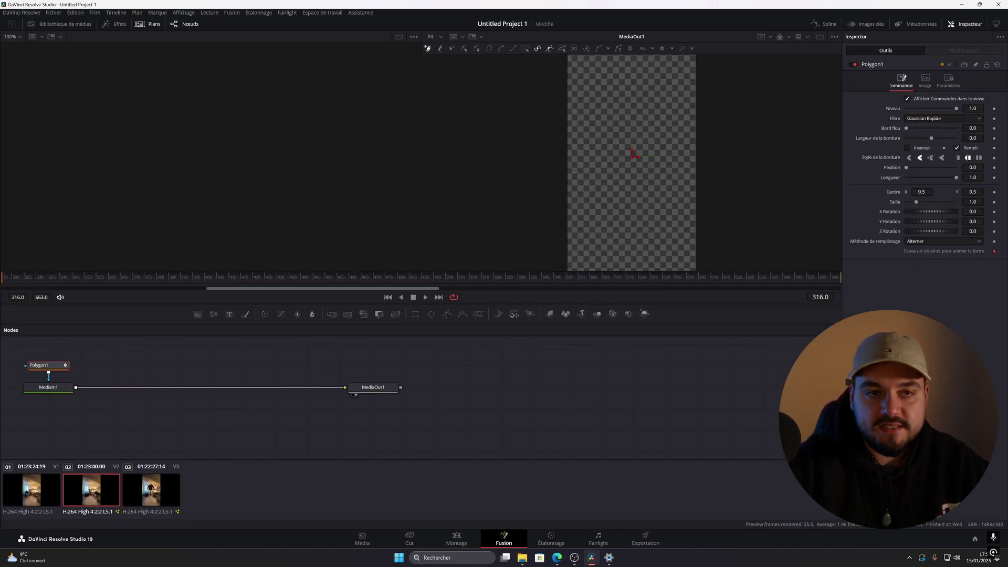
Step: Invert the mask to see the footage, draw a closed polygon around the seated man, sofa and wall mirror, and turn inversion off
left_click(908, 148)
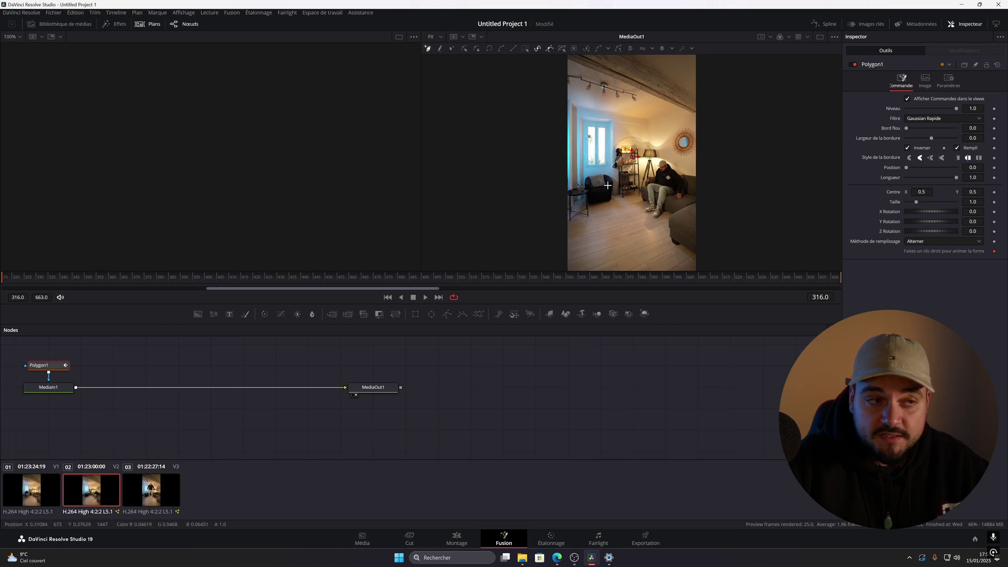
left_click_drag(717, 140, 617, 146)
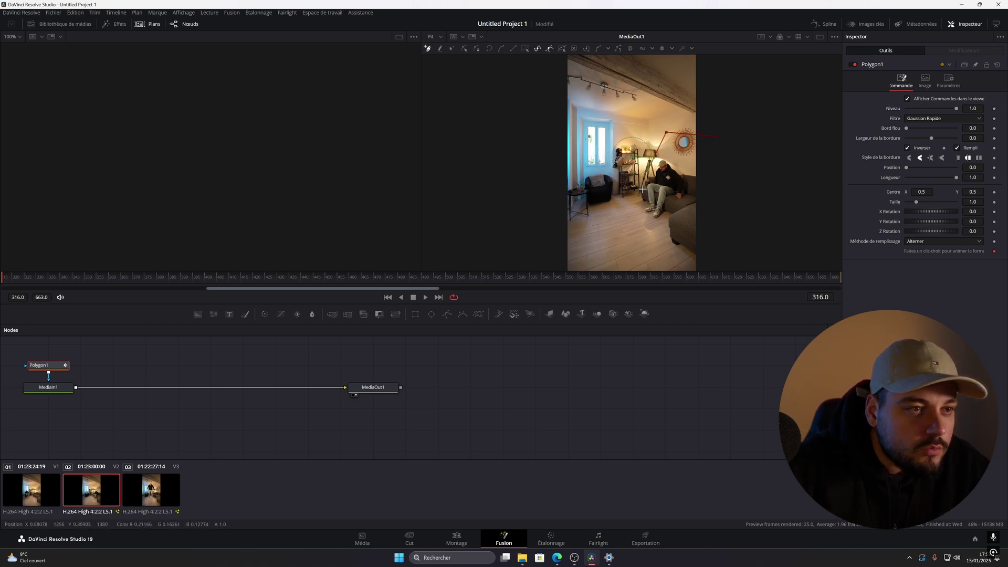
left_click(642, 217)
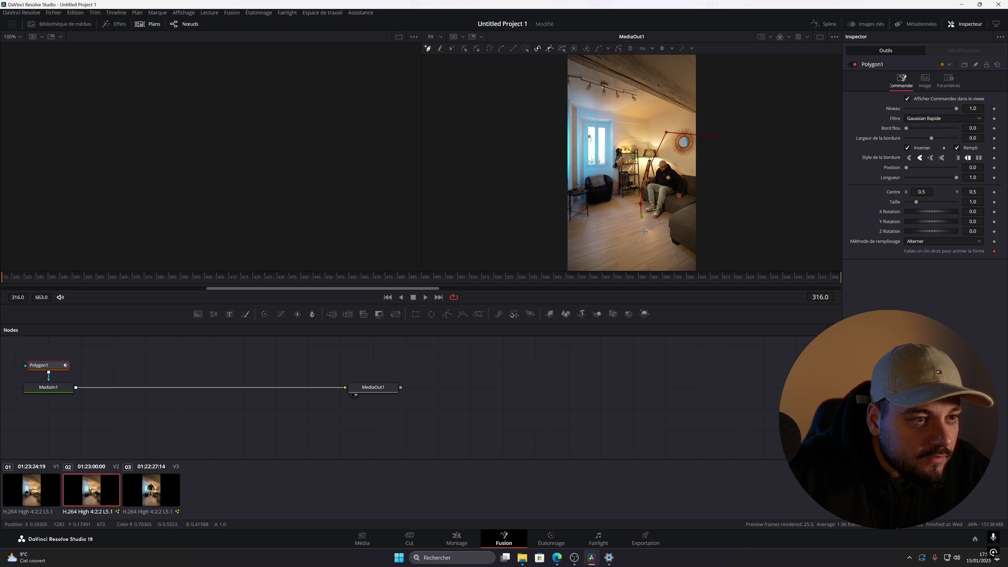
left_click(661, 241)
left_click(706, 258)
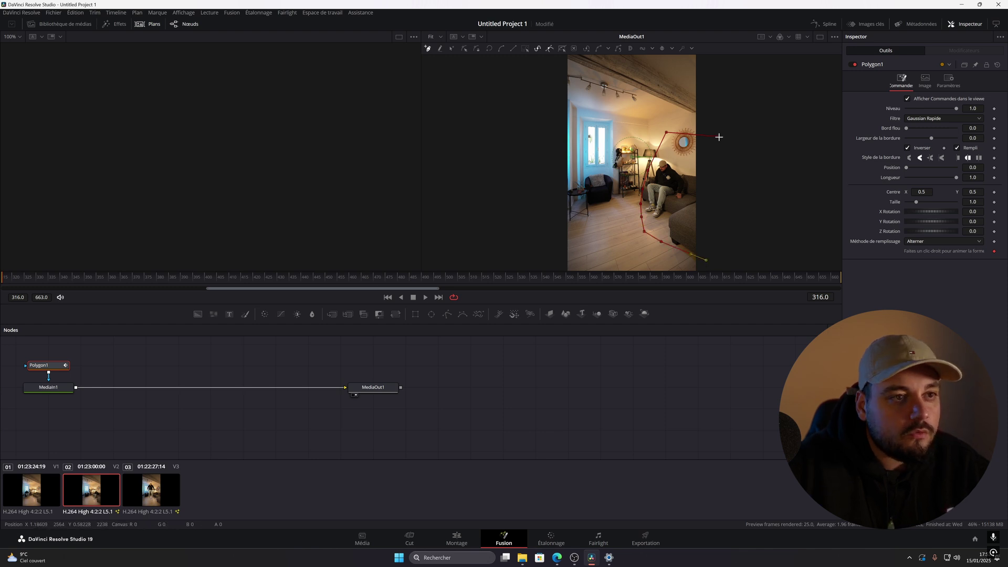
left_click(718, 137)
left_click(908, 148)
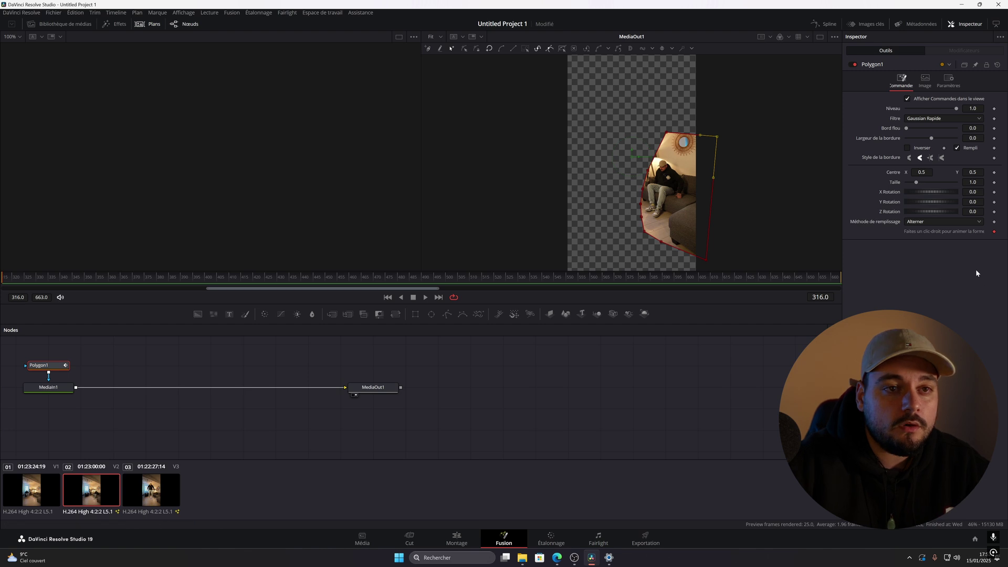
scroll(657, 146, "up", 5)
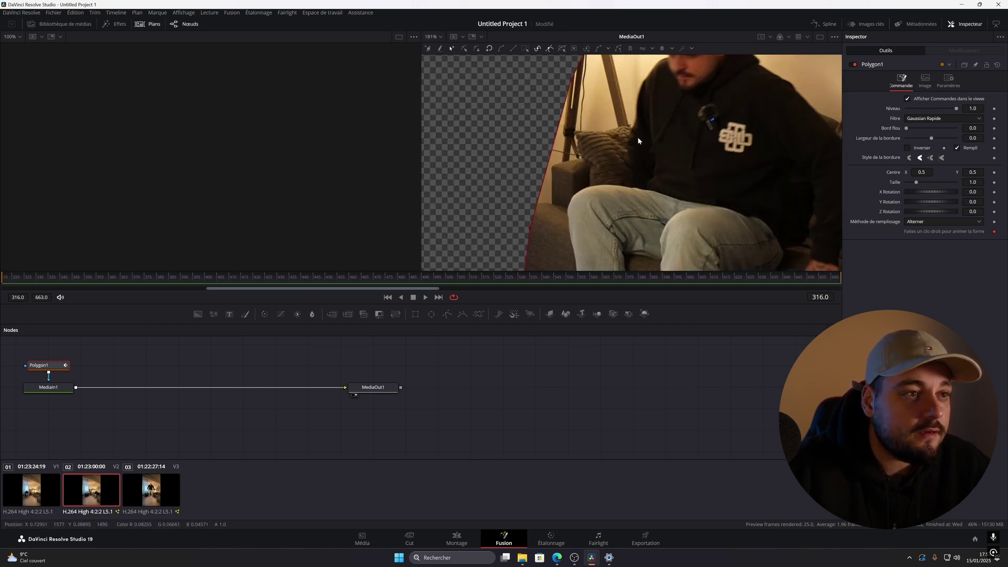
Step: Slightly soften the polygon mask's edge, then play the timeline on the Montage page to check the three clones together
scroll(811, 127, "up", 2)
left_click_drag(907, 129, 912, 130)
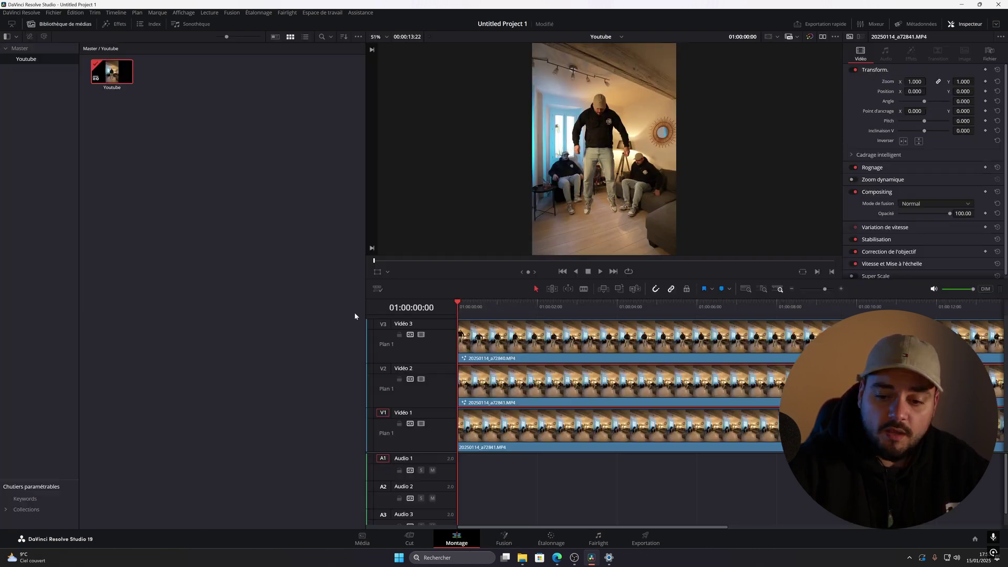
key("space")
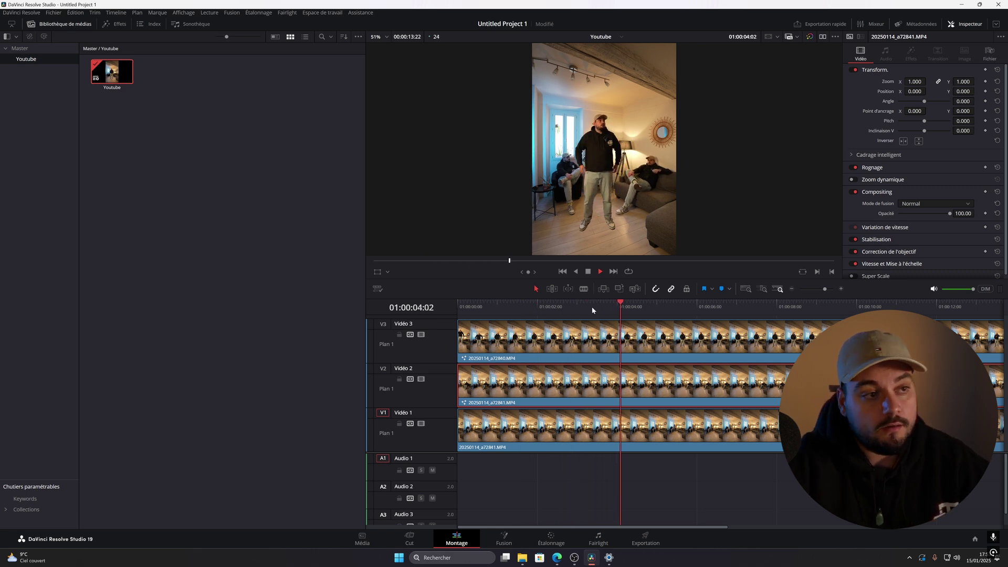
key("space")
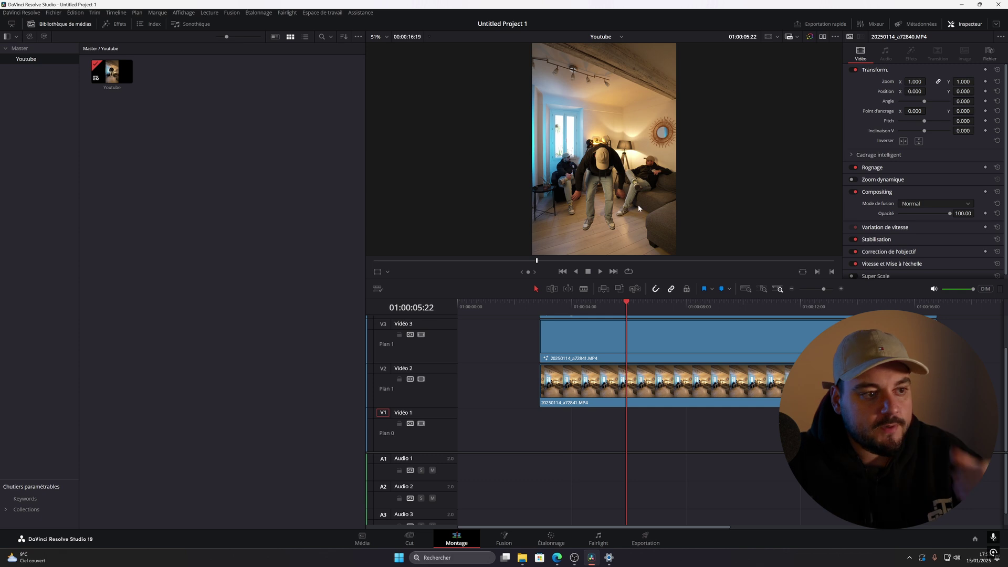
left_click(28, 49)
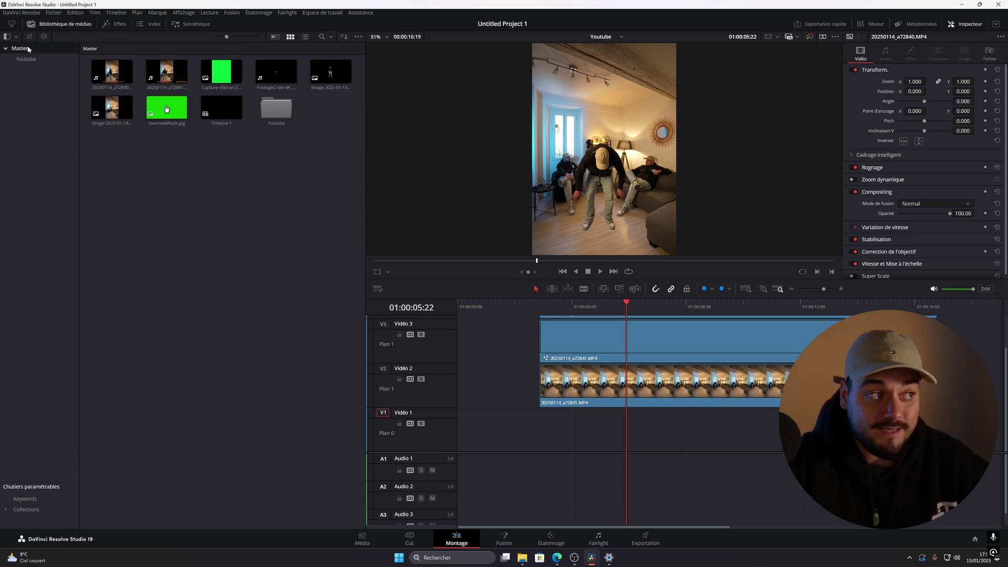
left_click_drag(105, 126, 629, 445)
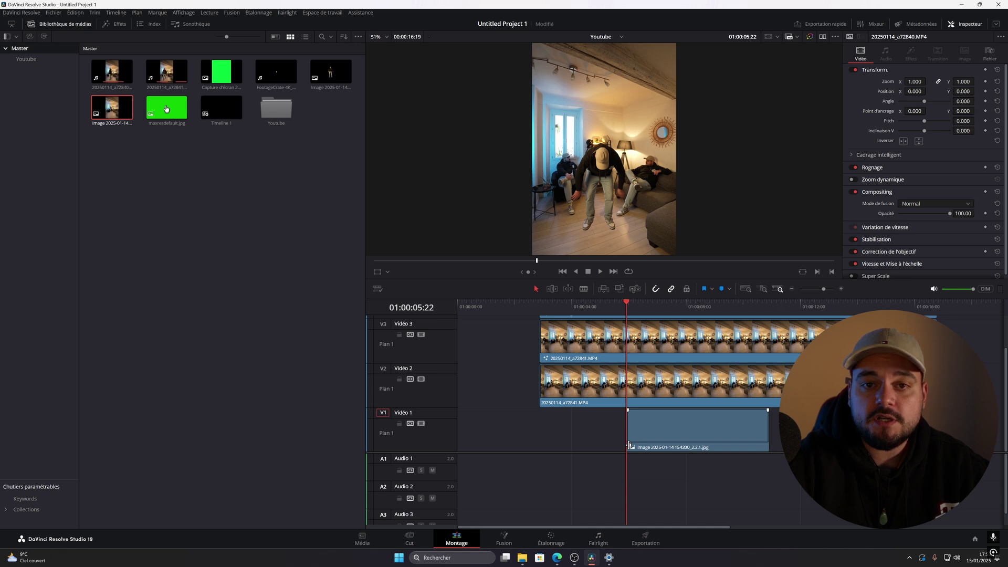
left_click_drag(562, 433, 508, 429)
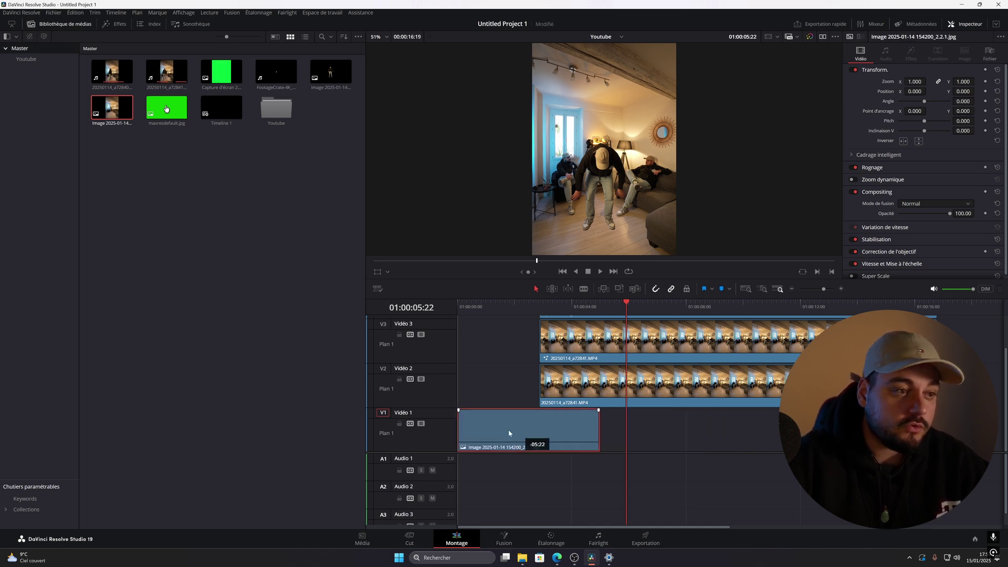
key("Home")
key("space")
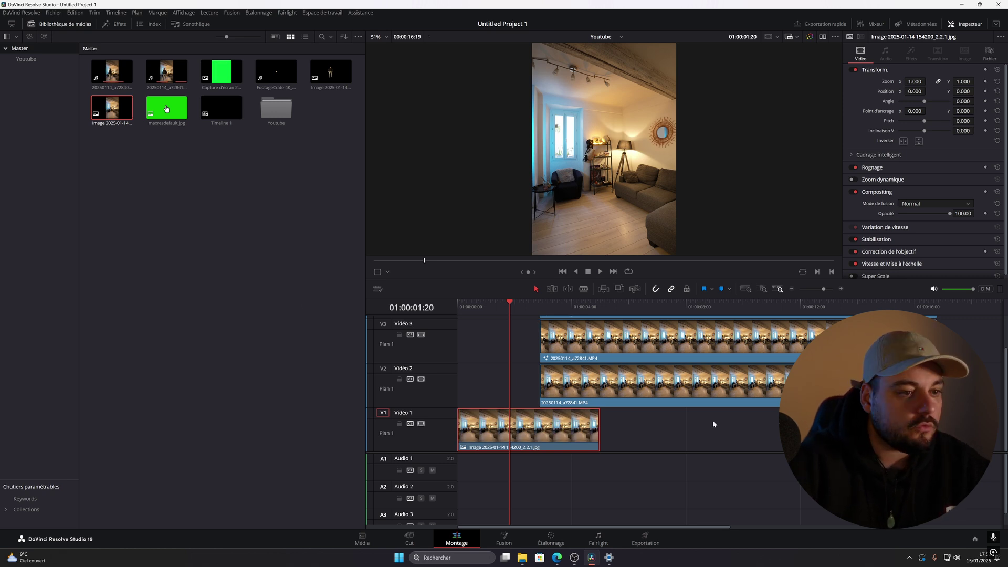
scroll(679, 382, "up", 2)
left_click_drag(330, 74, 474, 353)
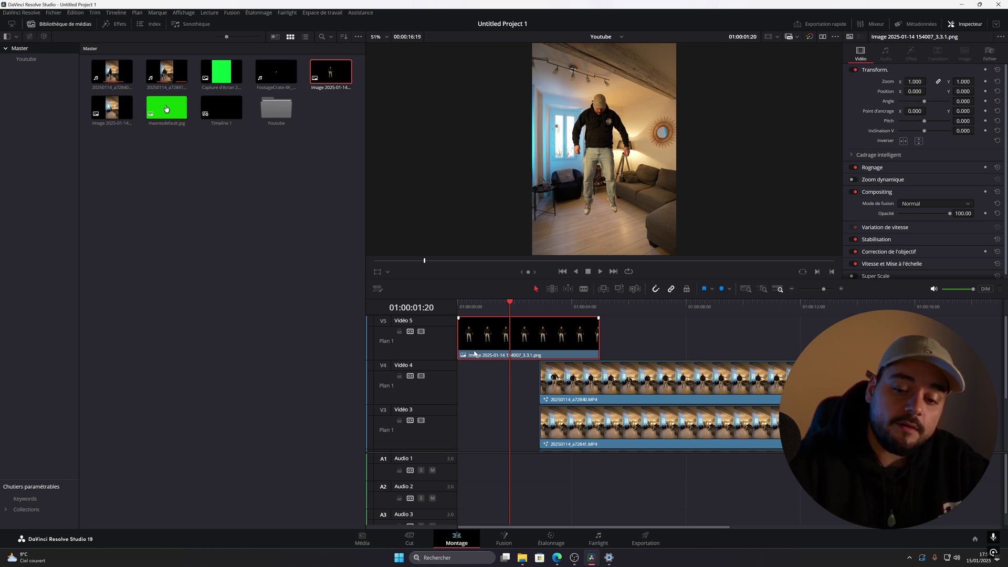
left_click_drag(556, 324, 795, 324)
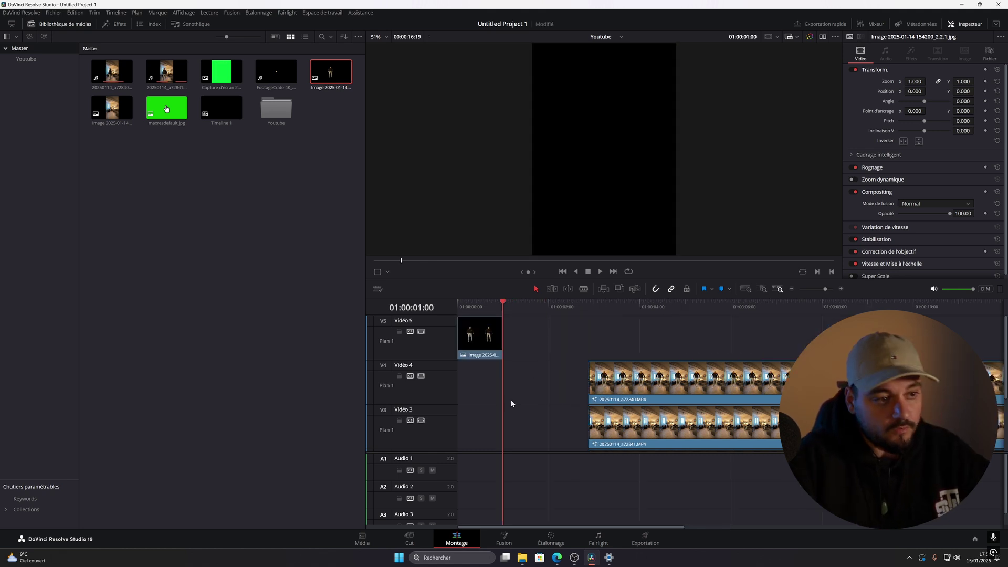
scroll(512, 399, "down", 2)
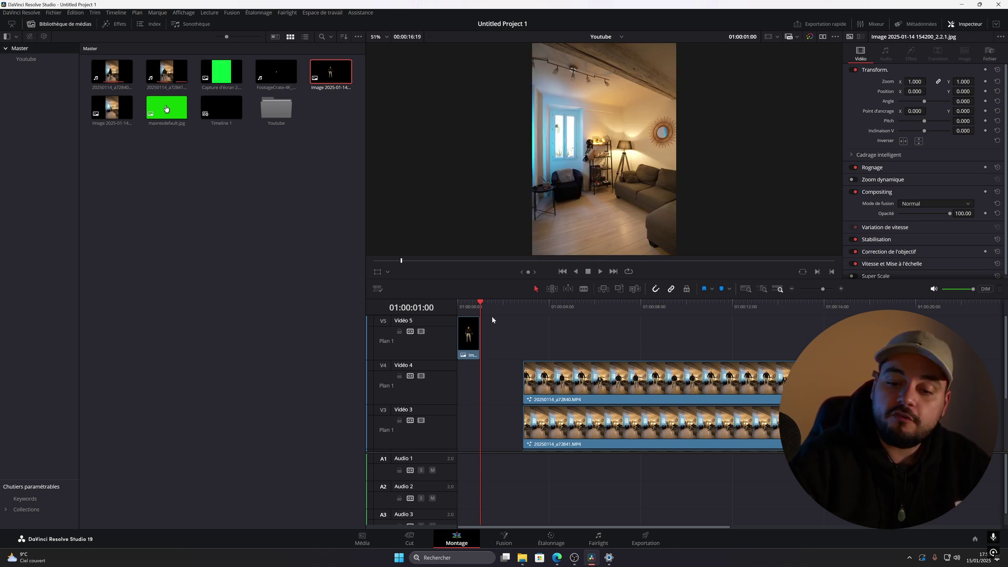
Step: Keyframe Position on the cutout image's first frame and set Position X to about 968, moving the man out of frame
left_click(462, 307)
left_click(475, 341)
key("Home")
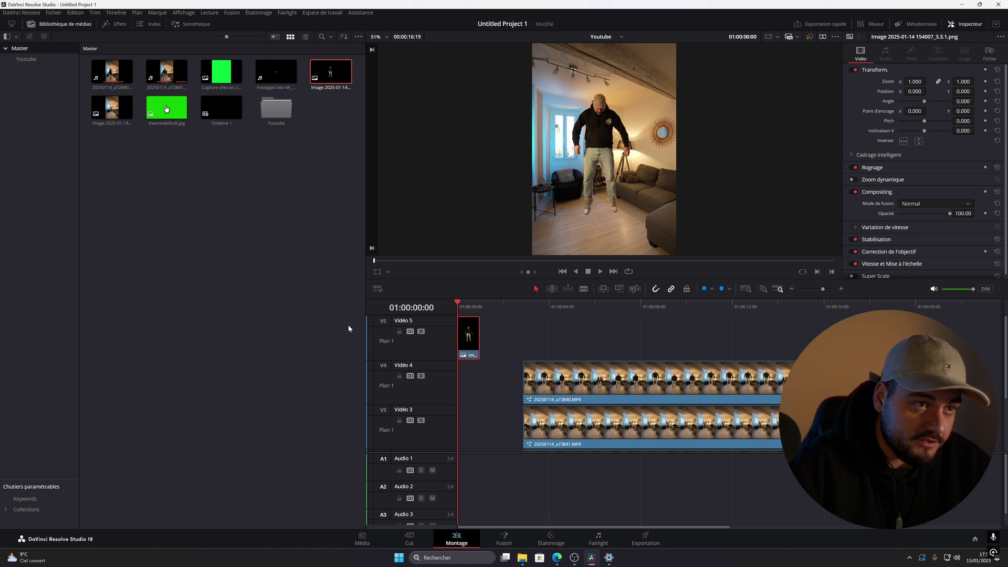
scroll(517, 341, "down", 1)
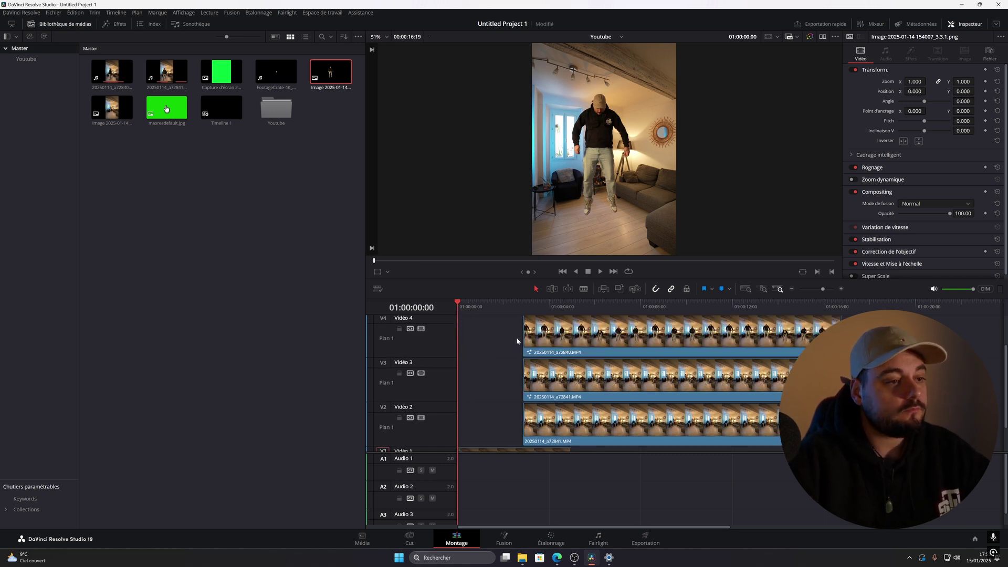
scroll(503, 323, "up", 1)
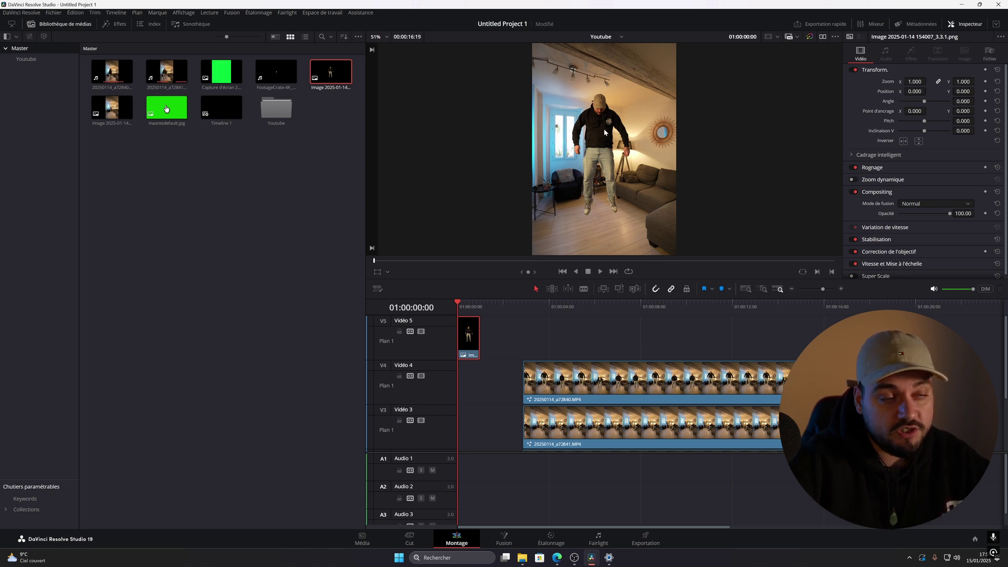
left_click(985, 92)
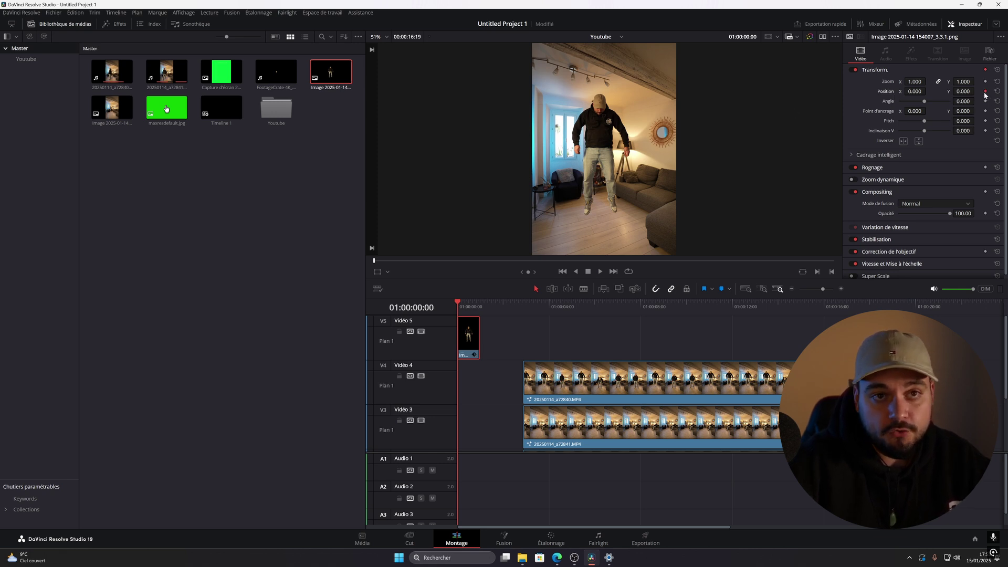
left_click_drag(915, 91, 941, 91)
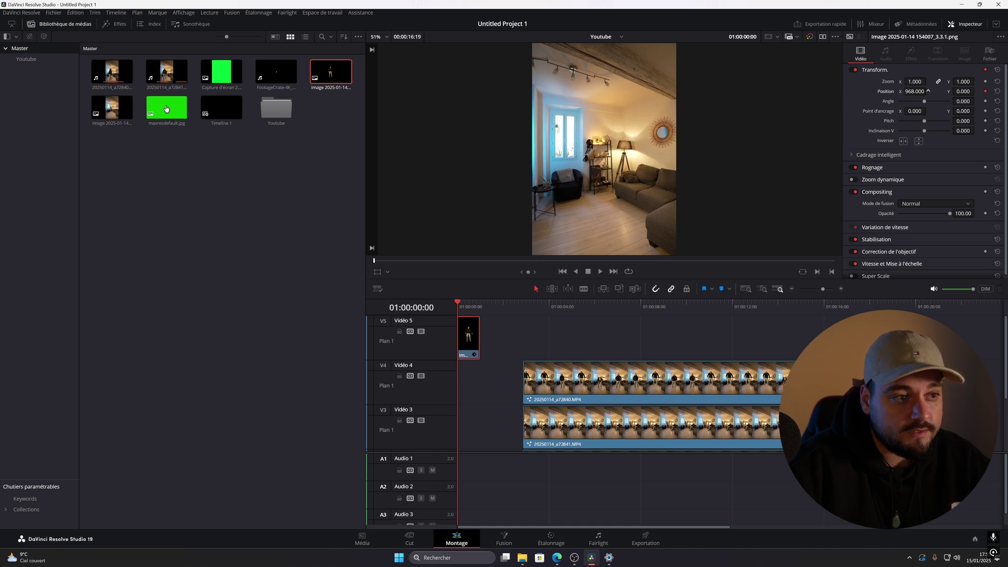
Step: At 01:00:00:23, bring the cutout man back into the frame with Position X at about 72
left_click_drag(466, 314, 480, 309)
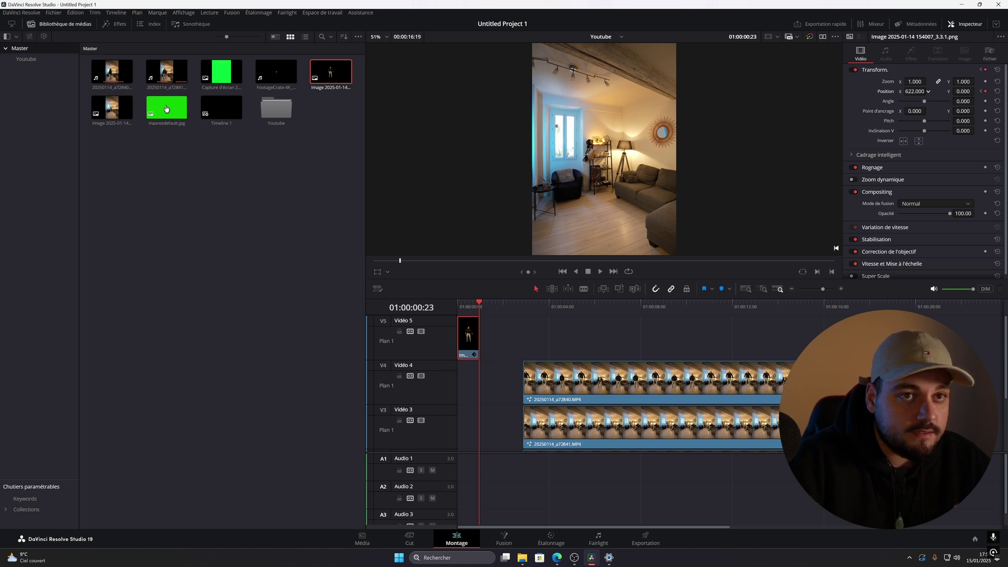
key("ctrl+z")
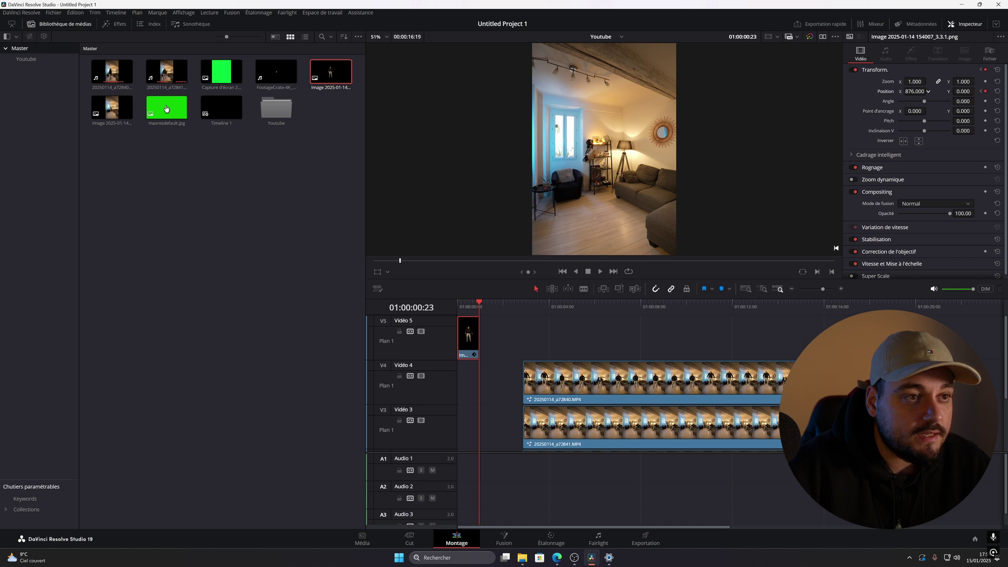
left_click_drag(904, 96, 851, 95)
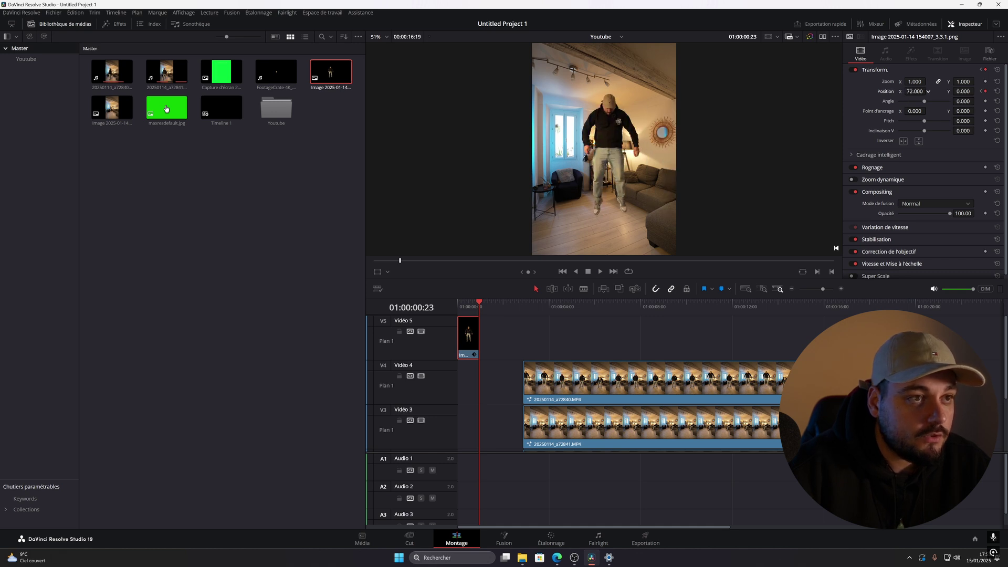
Step: Move the Vidéo 4 clip back to 01:00:00:23 and match the cutout to its standing man with Position X at 0
left_click(543, 384)
left_click_drag(542, 384, 507, 389)
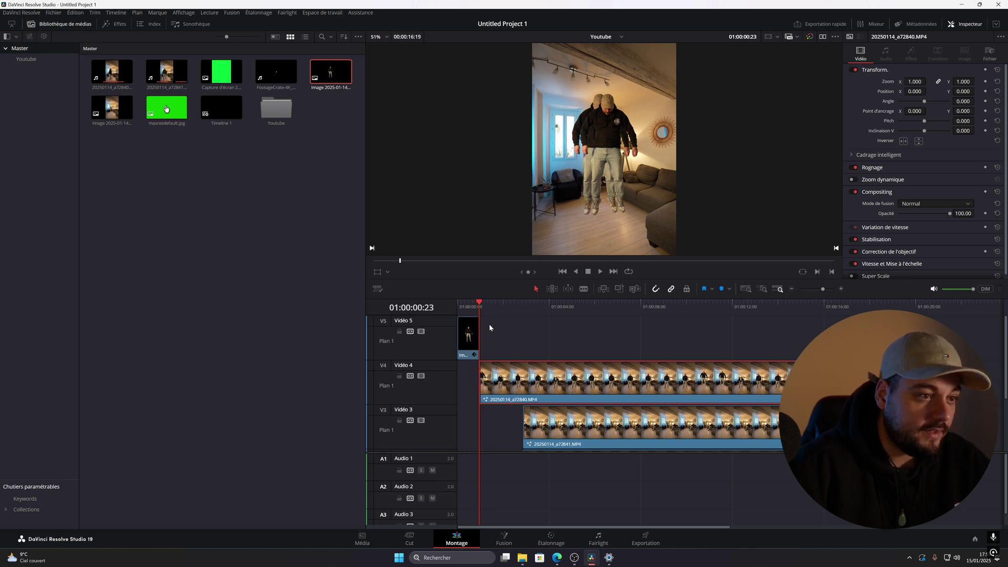
key("ctrl+z")
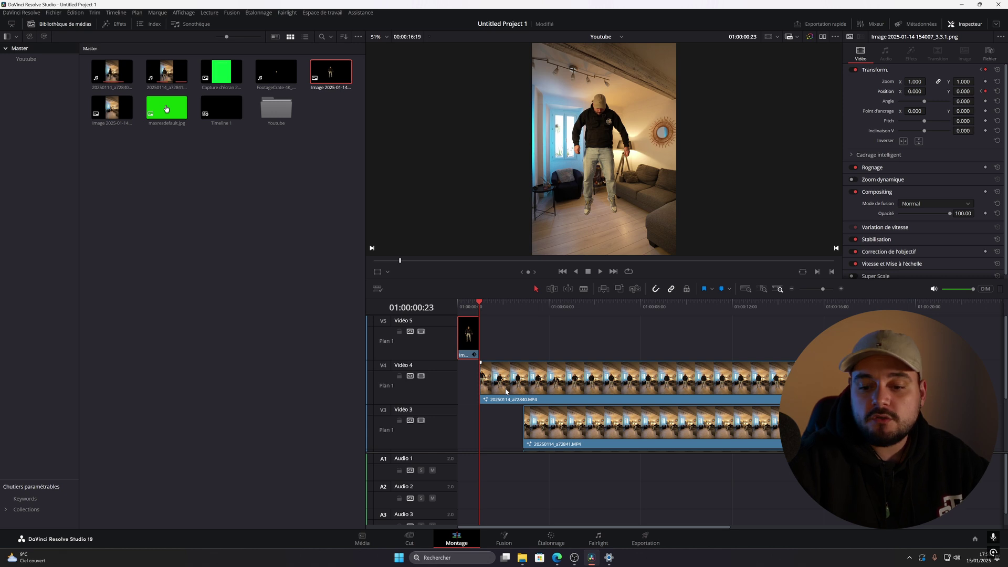
Step: Move the Vidéo 4 clip and the footage clips below it to start where the cutout ends, and replay the opening
mouse_move(485, 389)
left_mouse_down()
mouse_move(494, 389)
mouse_move(480, 389)
left_mouse_up()
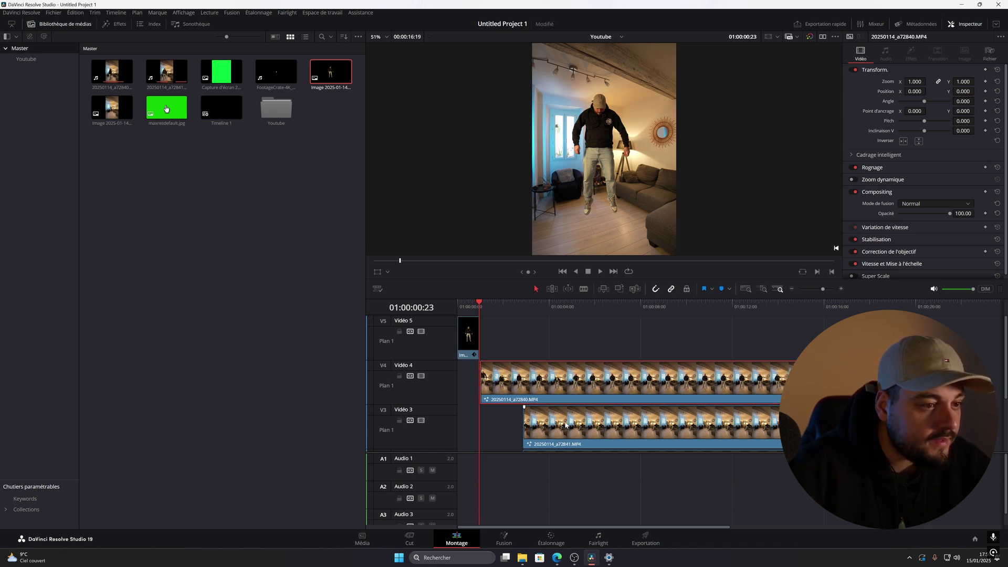
left_click_drag(566, 428, 489, 410)
left_click_drag(480, 307, 458, 308)
key("space")
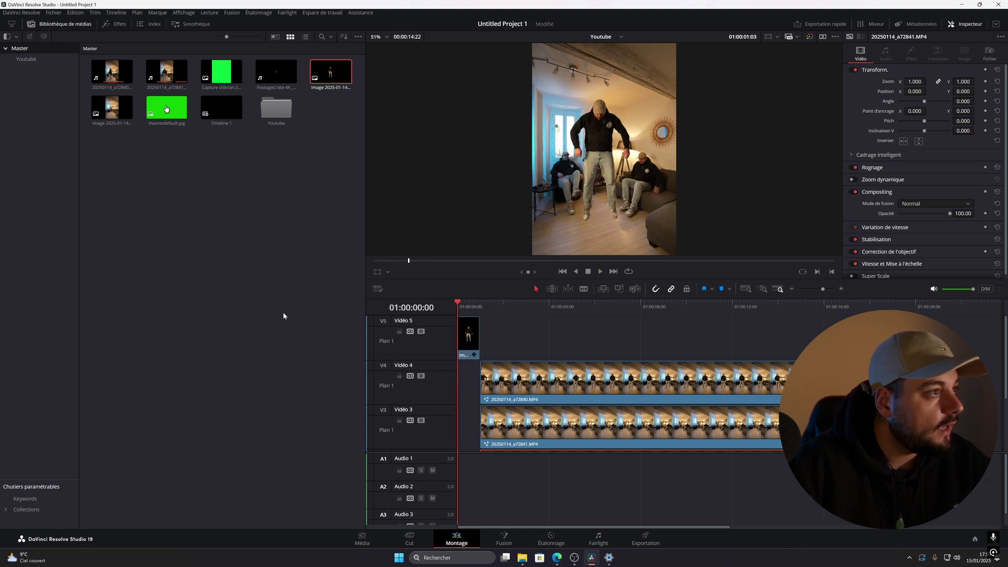
left_click_drag(496, 309, 341, 318)
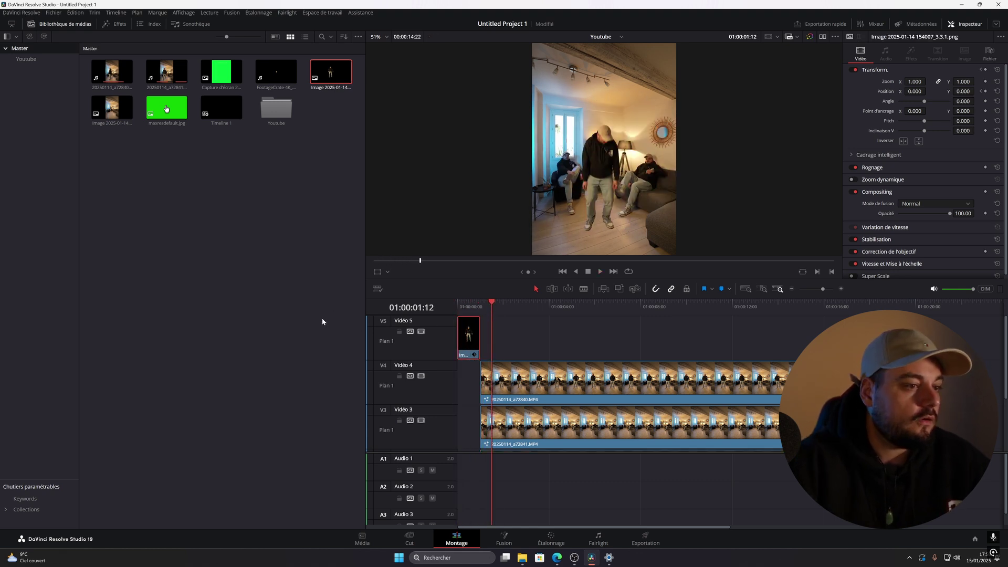
key("Home")
key("space")
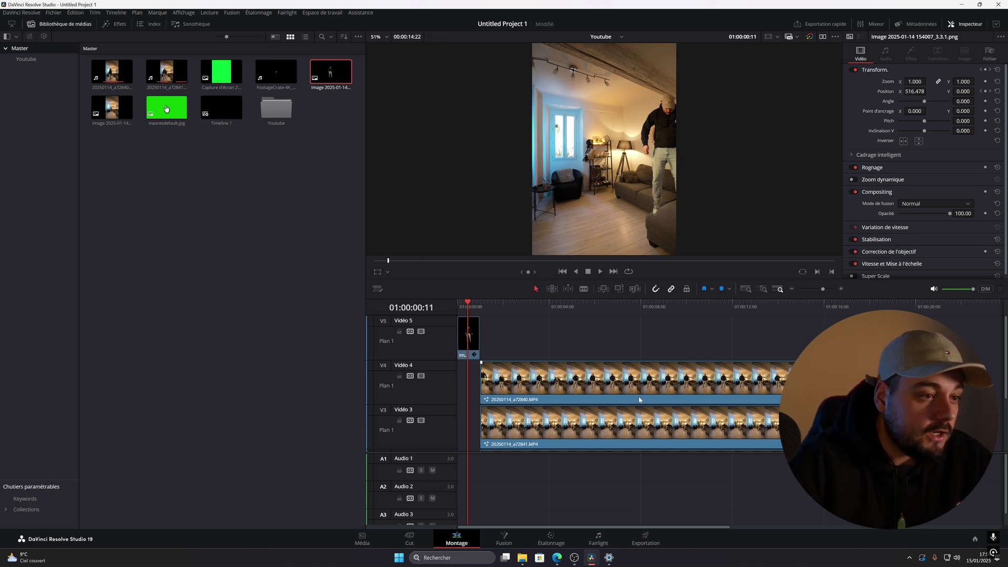
Step: Place the green-screen hand image maxresdefault.jpg on Vidéo 6 at the timeline start and save the project
left_click_drag(173, 110, 483, 341)
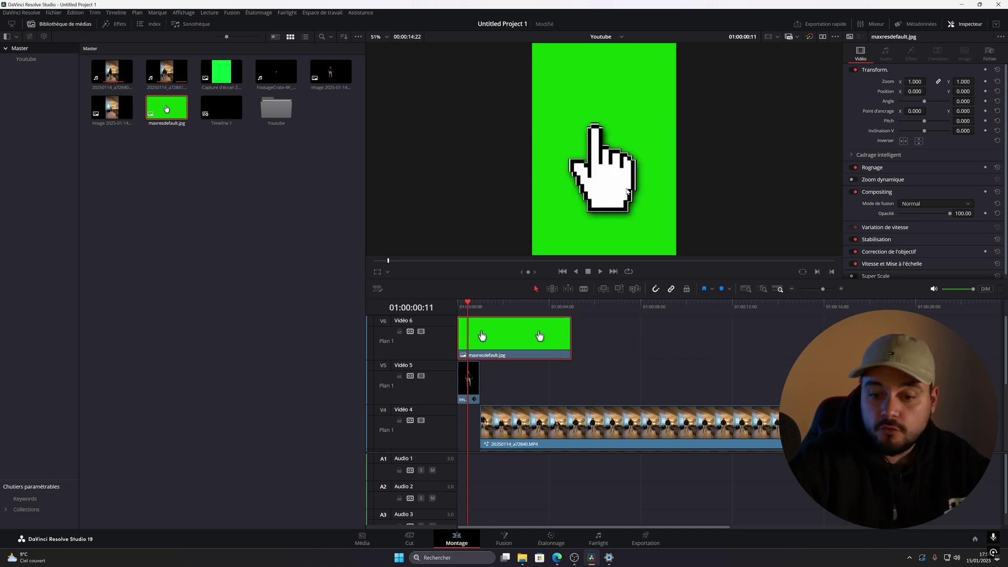
key("ctrl+s")
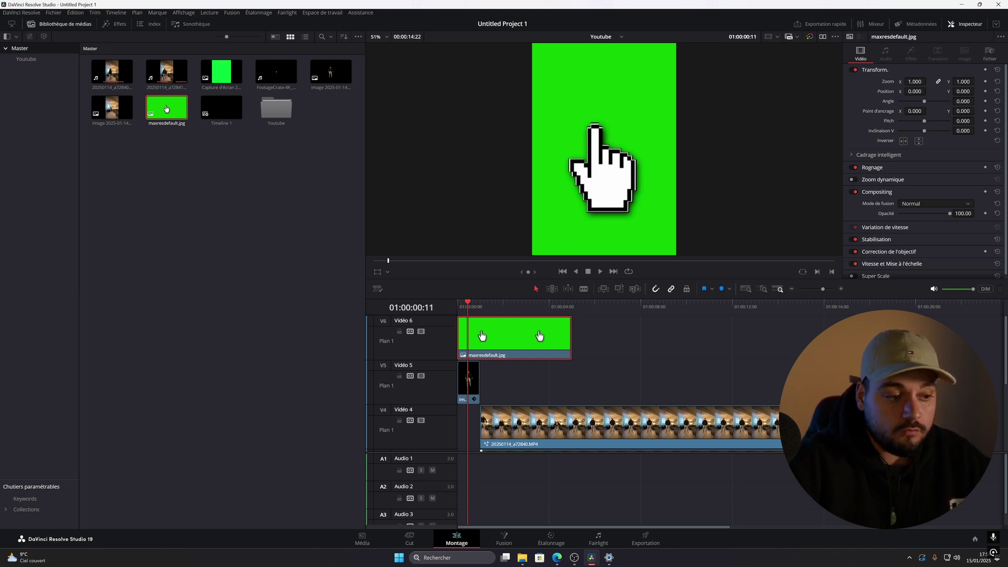
Step: Open the hand image in Fusion, add an Ultra Keyer after MediaIn1, and key out the green with Vert at 0.535
left_click(505, 539)
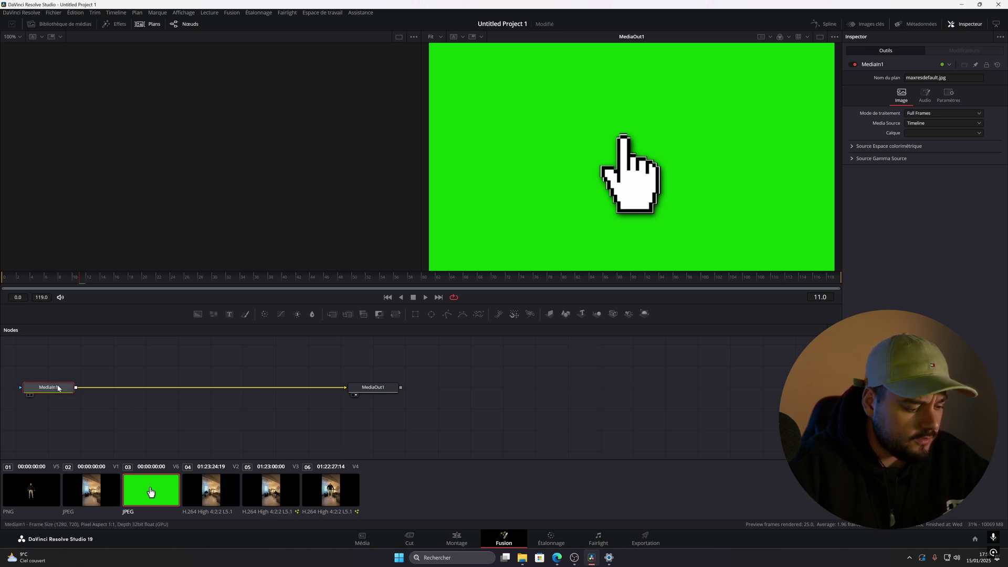
key("shift+space")
type("magi")
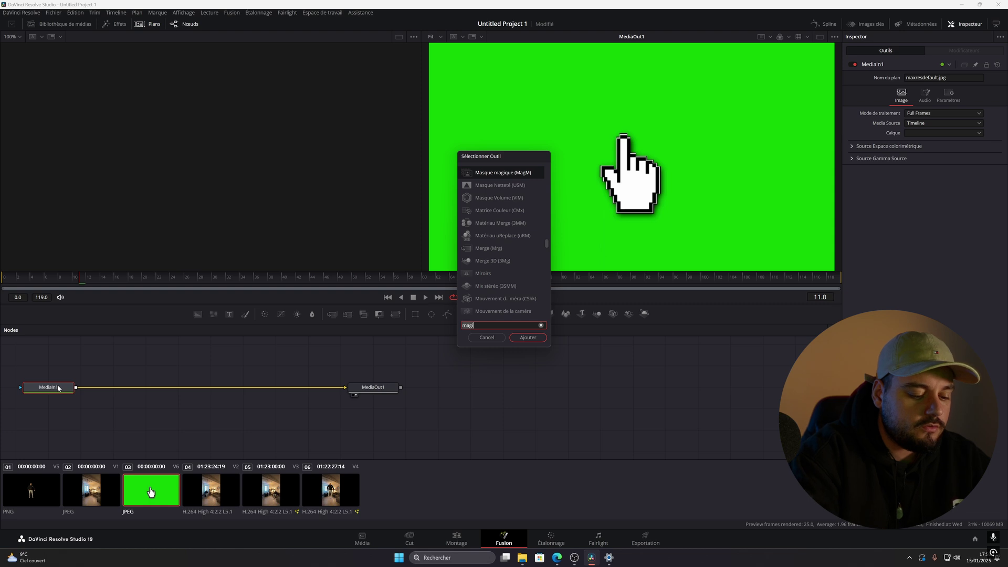
key("BackSpace")
key("BackSpace")
key("BackSpace")
key("BackSpace")
type("keyer")
key("Down")
key("Down")
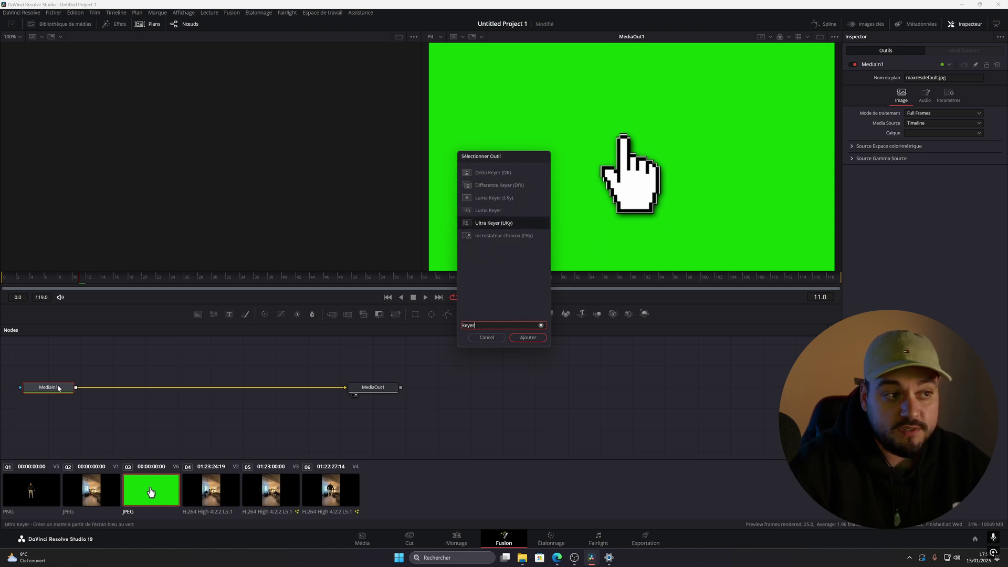
key("Return")
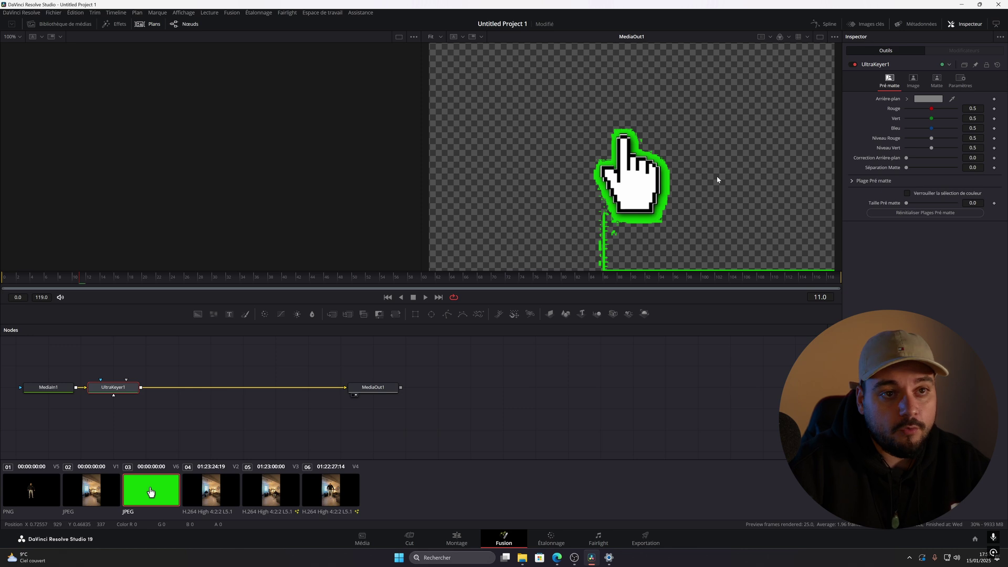
left_click_drag(932, 120, 933, 120)
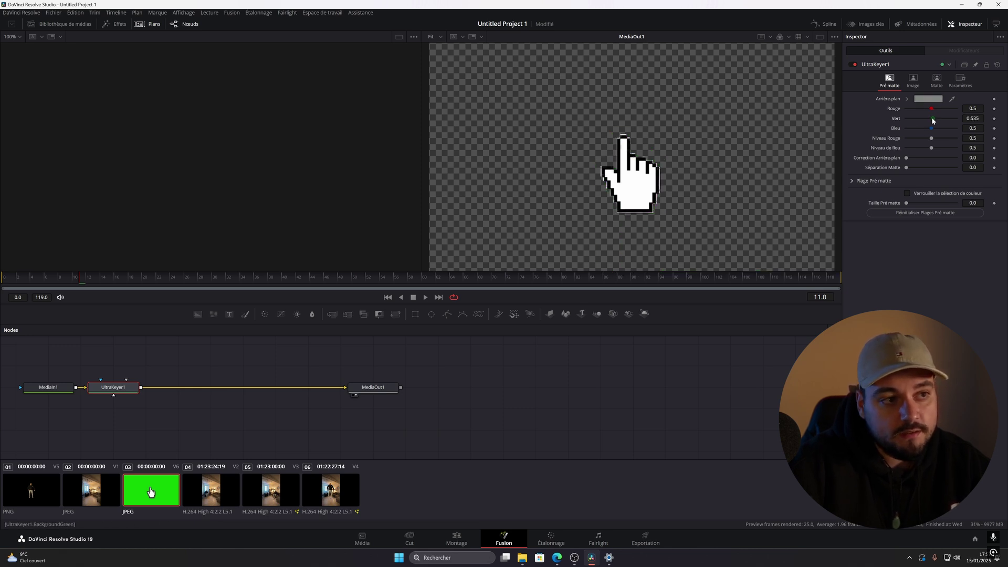
Step: Return to the Montage page and set the hand image's Zoom to 0.360 and Angle to 24.730
left_click(456, 538)
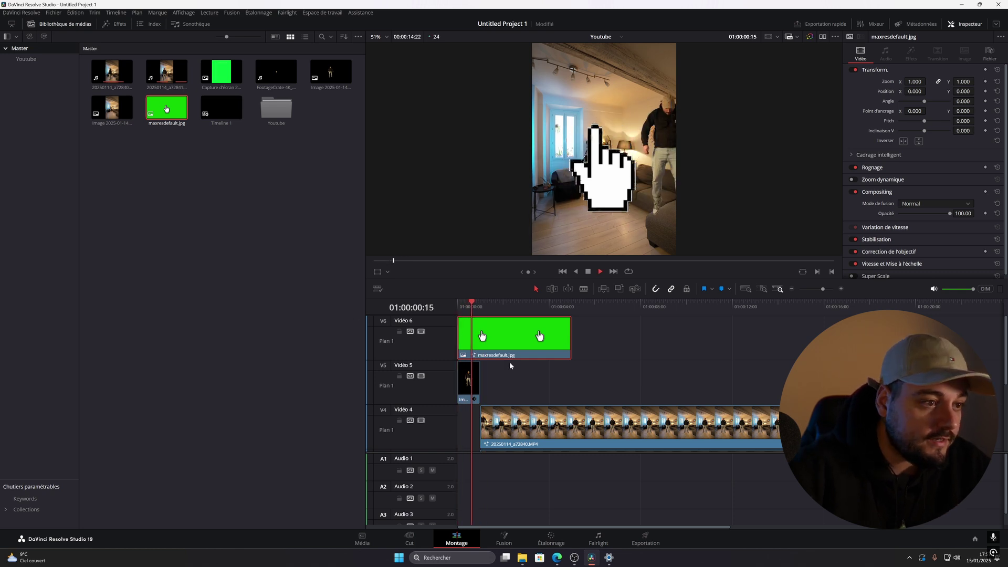
left_click_drag(921, 84, 927, 104)
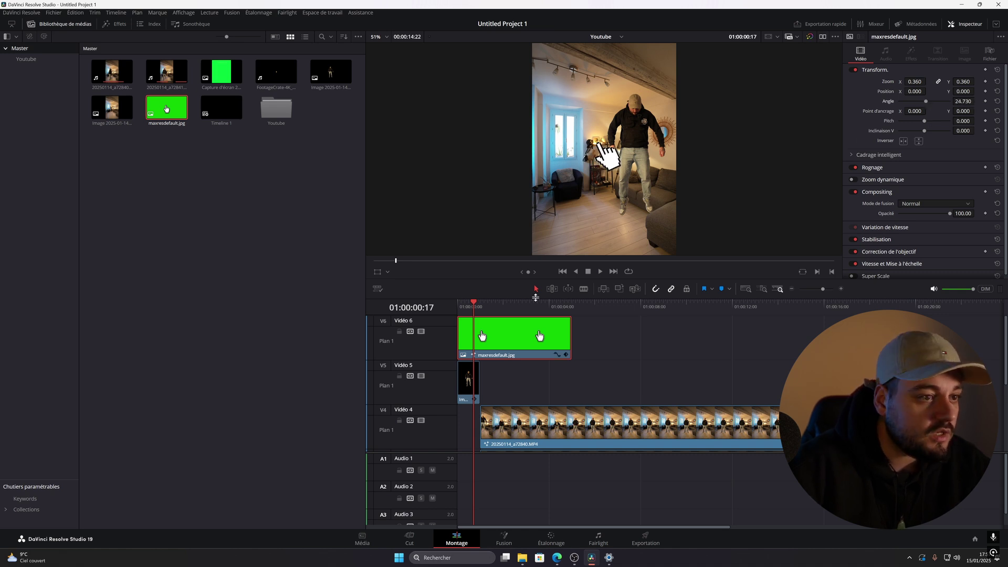
Step: Compare the hand's placement with the sliding man at the end and at the start of the cutout clip
key("Home")
left_click_drag(459, 307, 481, 309)
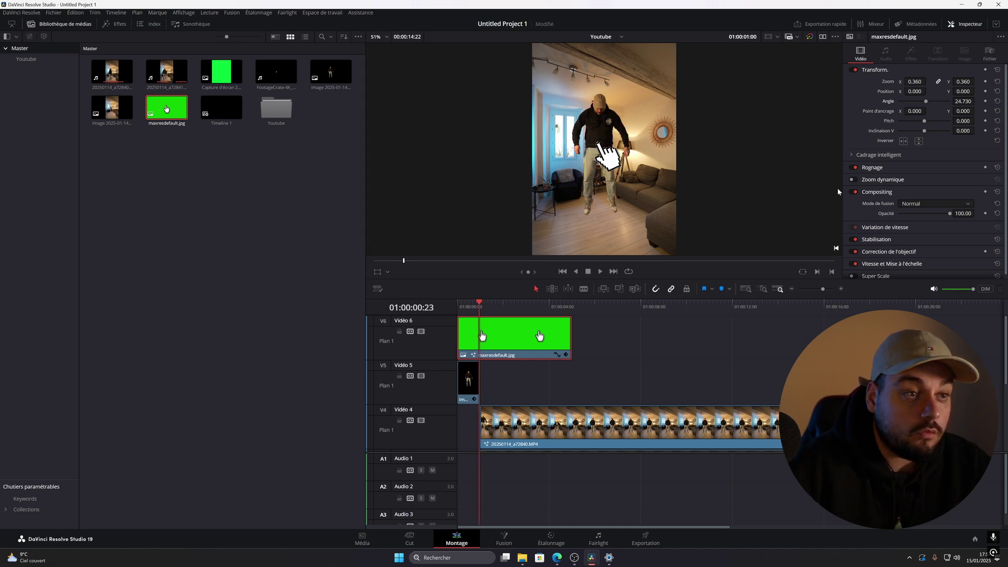
key("Home")
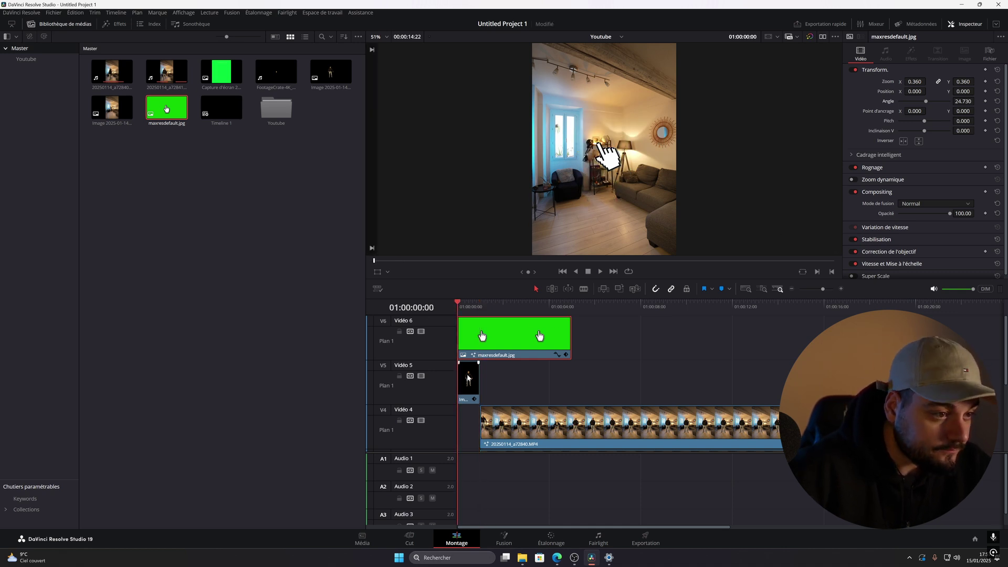
Step: Keyframe the hand image's Position X at 248.000 at the timeline start, and move it back over the man at 01:00:00:23
left_click_drag(910, 91, 928, 91)
left_click(986, 92)
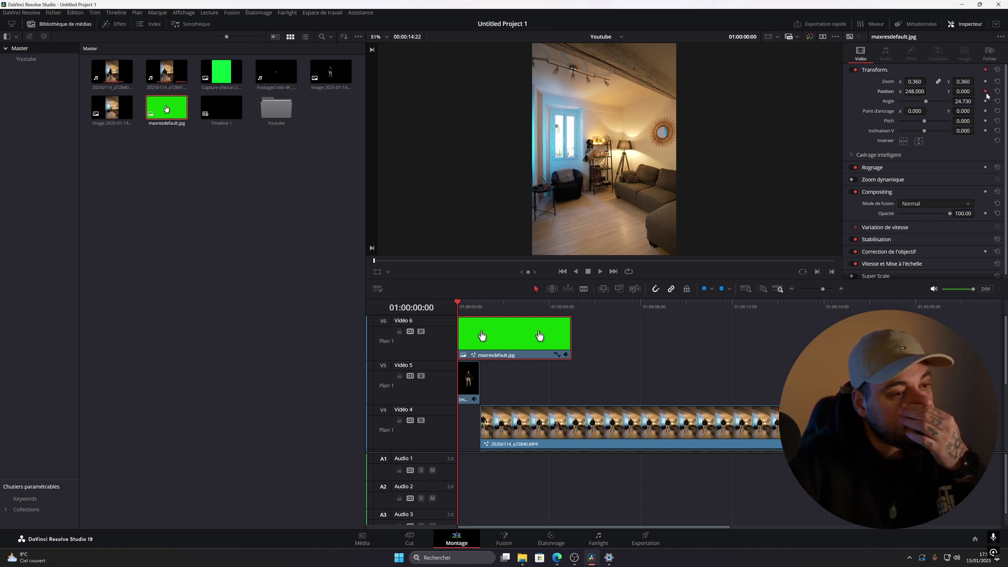
left_click(472, 309)
key("space")
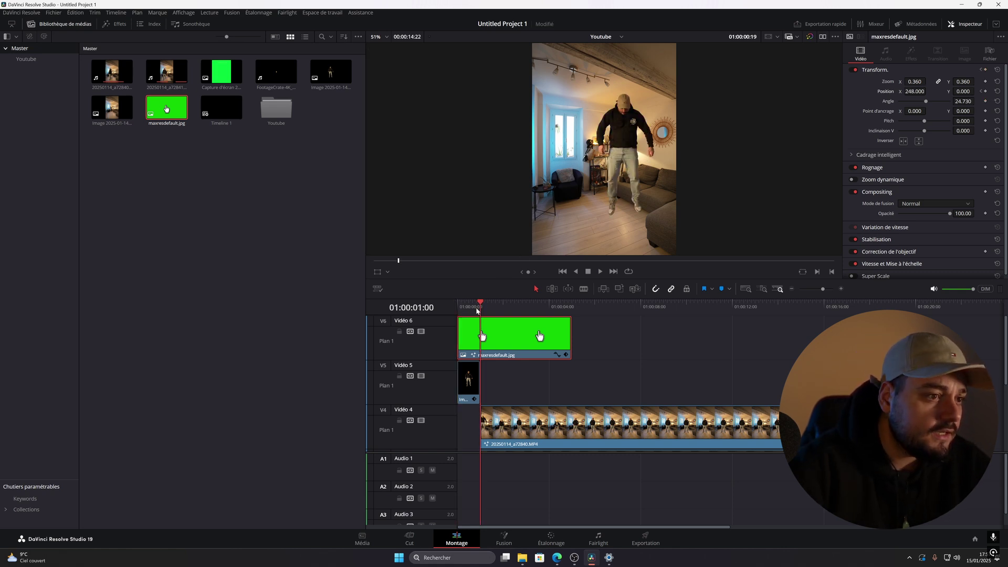
key("Left")
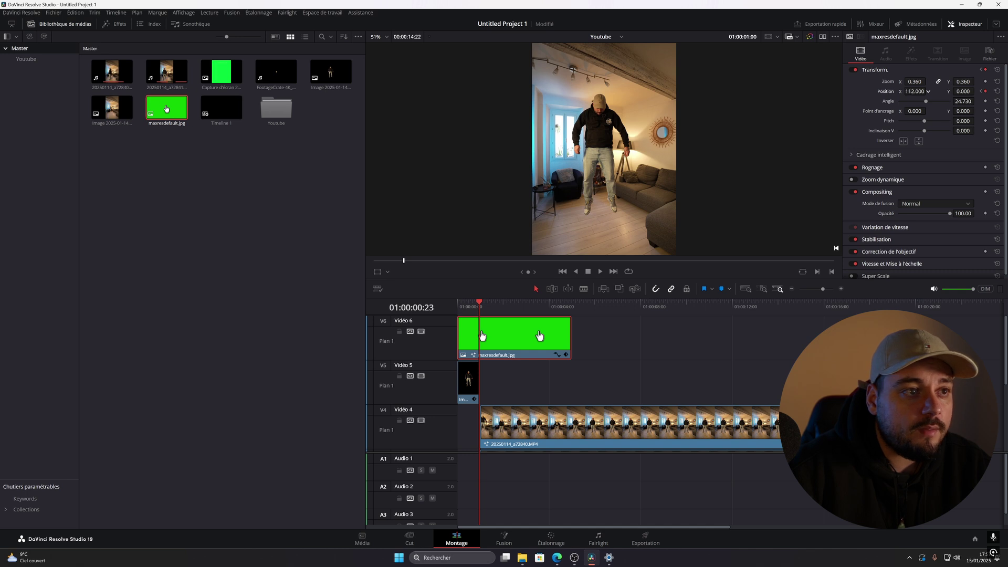
Step: Cut the hand clip where the man's cutout ends, delete the excess, play the transition, and save the project
key("ctrl+b")
key("Delete")
key("space")
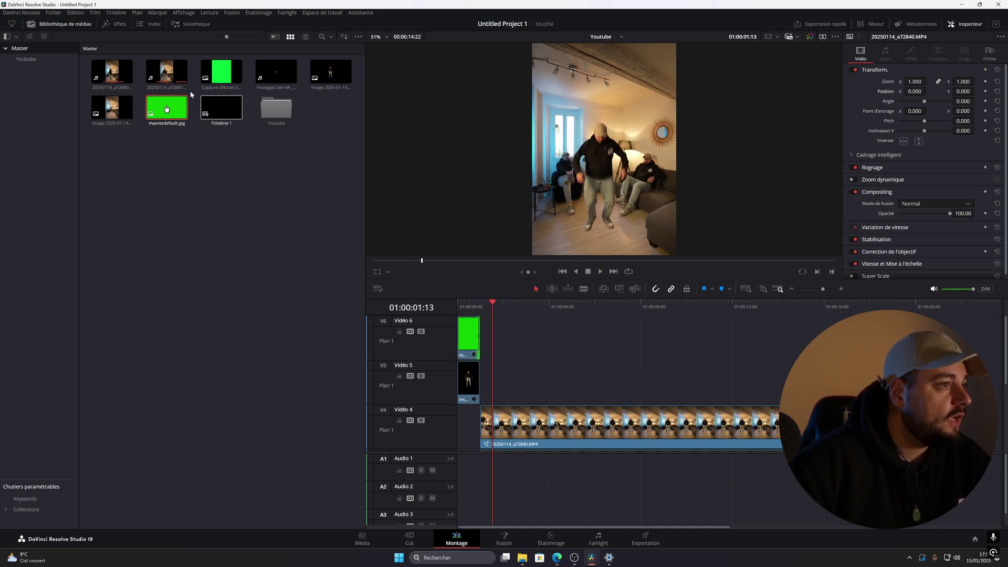
key("ctrl+s")
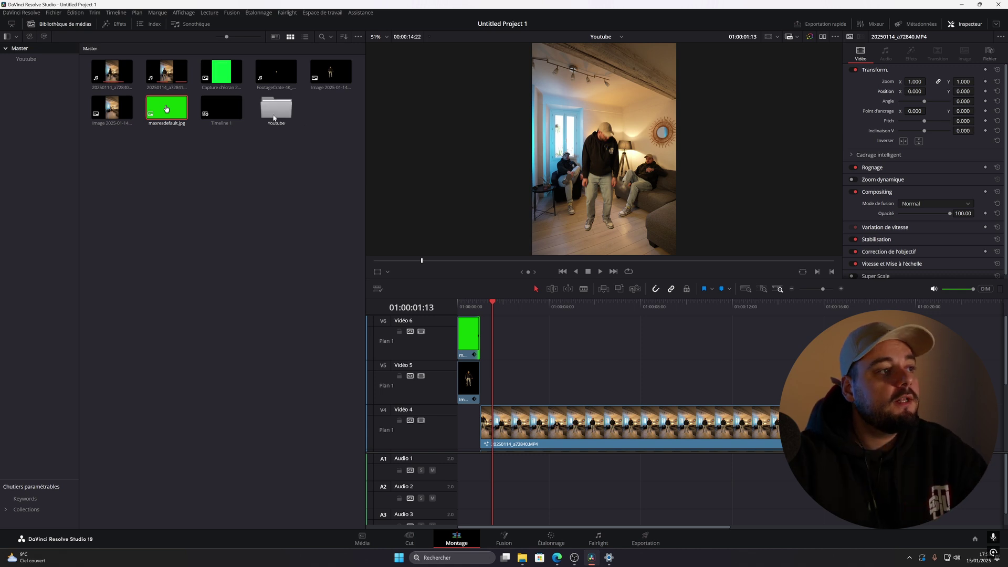
Step: Place the dashed-rectangle Capture d'écran image on Vidéo 7 at the timeline start and remove its green in Fusion with an Ultra Keyer
left_click_drag(221, 71, 476, 350)
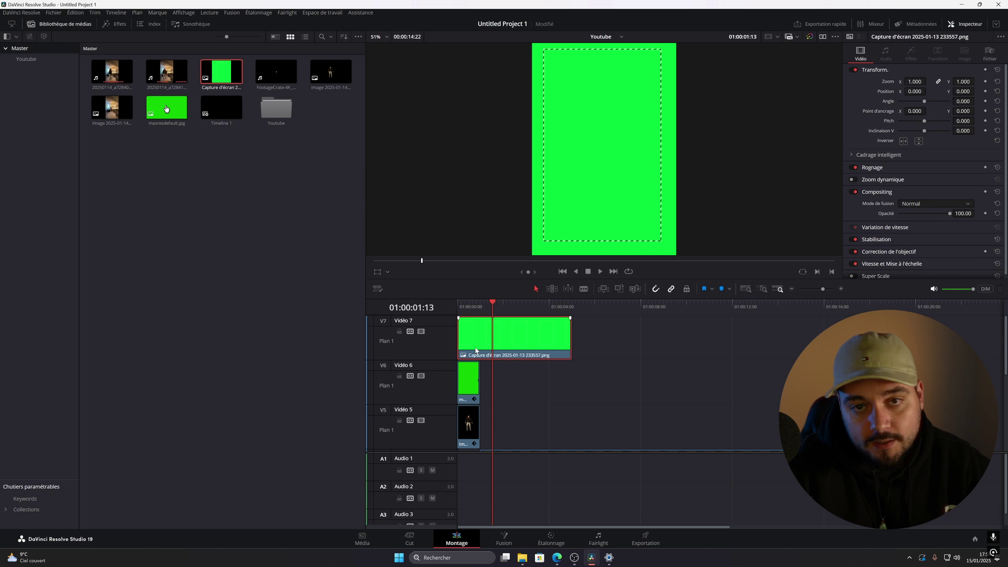
key("ctrl+s")
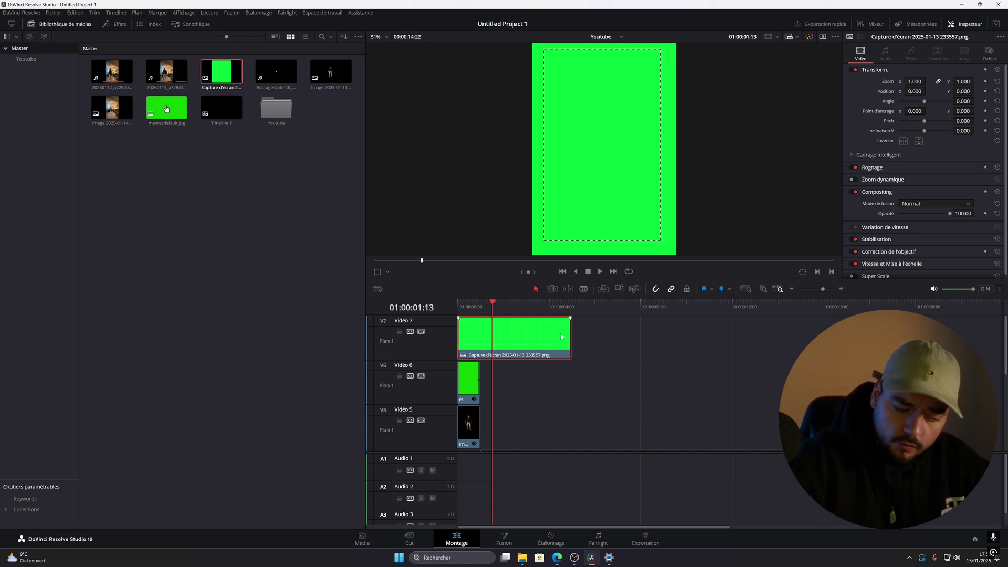
left_click(523, 547)
key("shift+space")
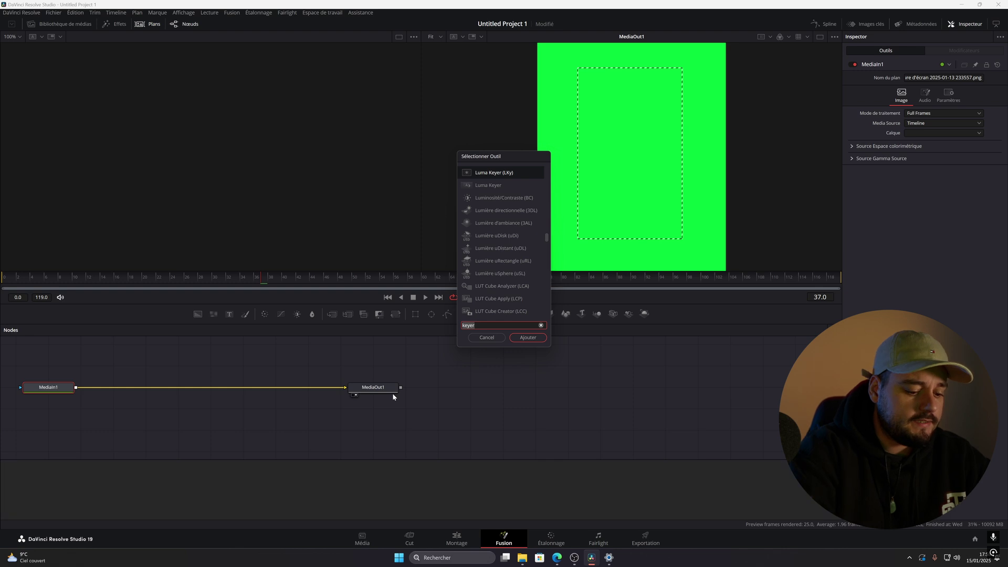
type("keyer")
key("Down")
key("Down")
key("Return")
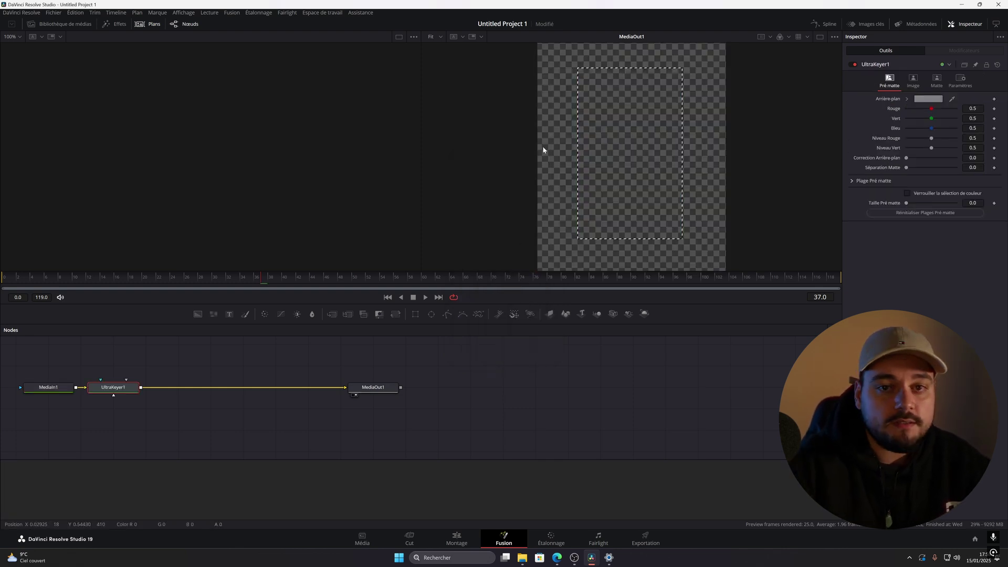
Step: On the Montage page, trim the dashed-rectangle clip to end with the hand clip and go to 01:00:00:22
left_click(457, 540)
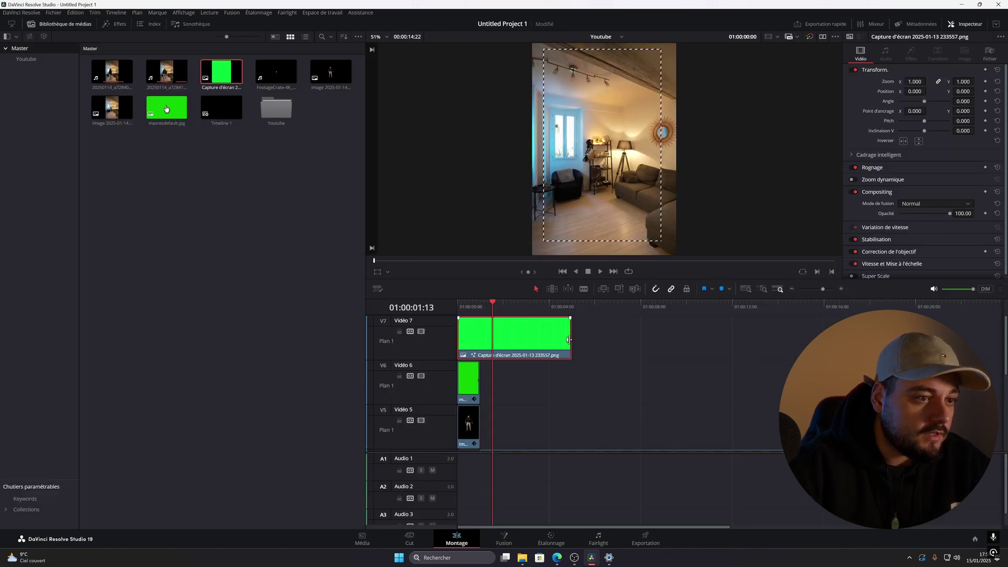
left_click_drag(570, 340, 479, 345)
left_click(476, 309)
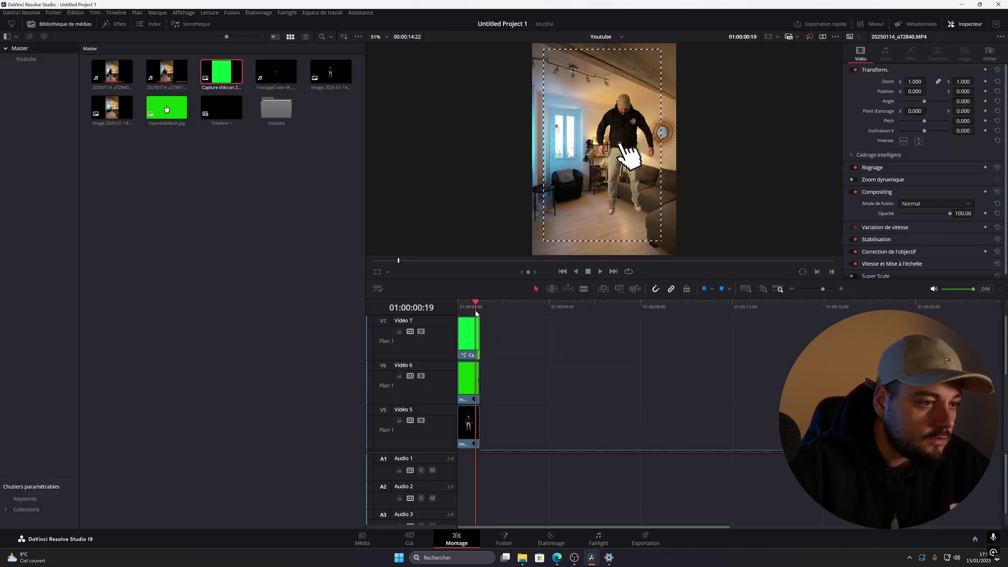
key("Right")
key("Right")
key("Right")
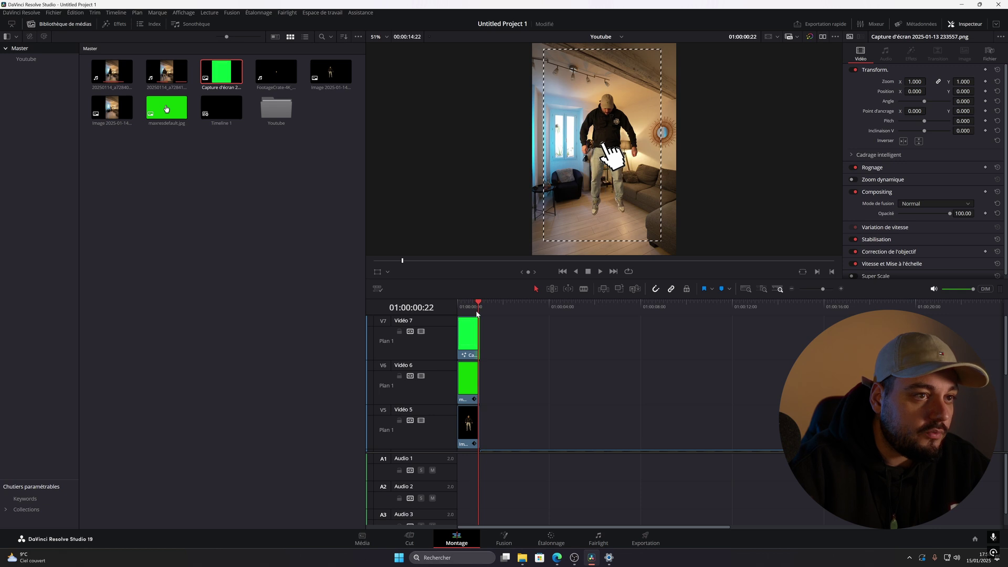
Step: Fit the dashed rectangle around the man with Zoom 0.730, Position X 13.000 and Position Y -51.000
left_click(468, 336)
left_click(914, 81)
type("0.62")
key("Return")
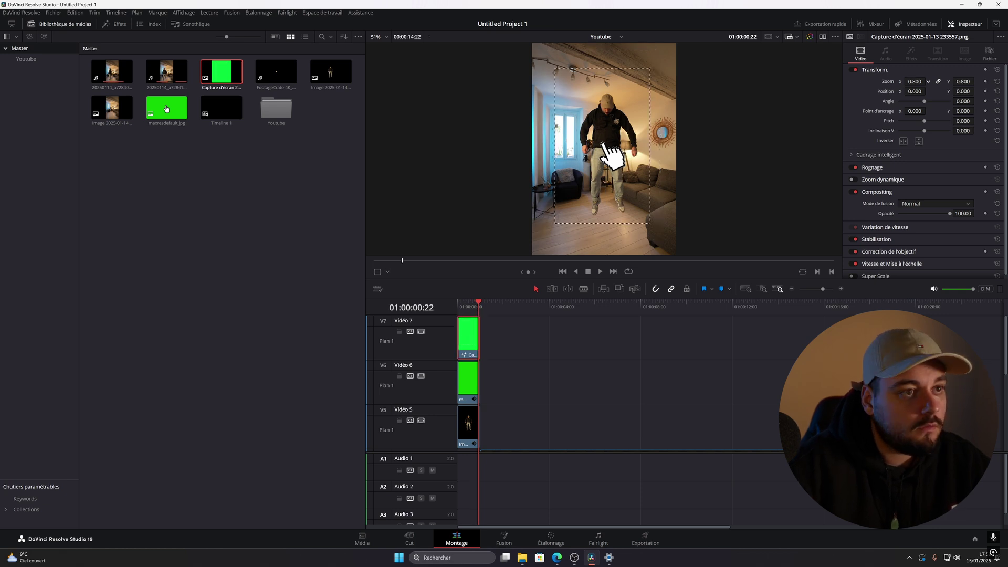
left_click(915, 82)
type("0.73")
key("Return")
left_click(963, 91)
type("-55")
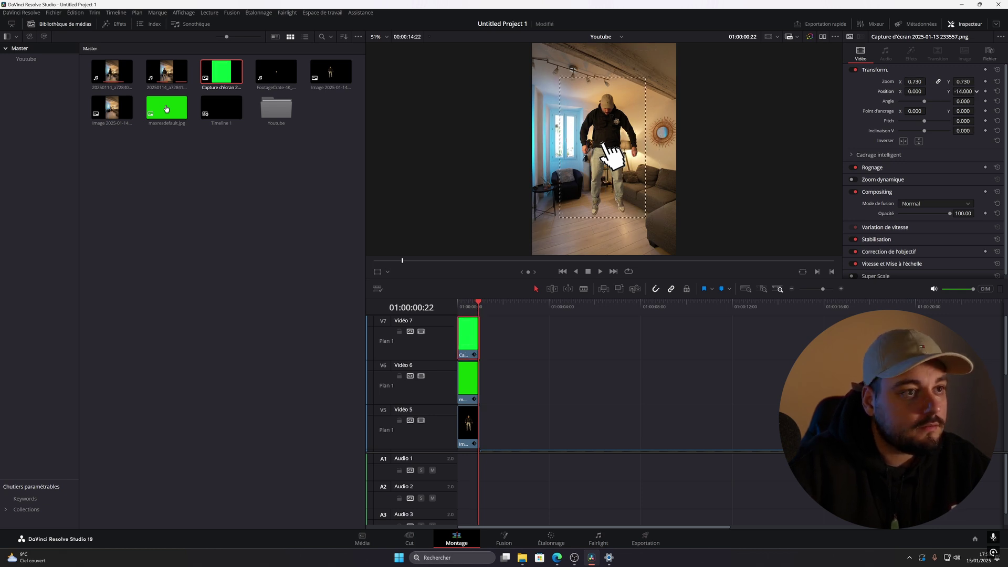
key("Return")
left_click_drag(604, 174, 607, 173)
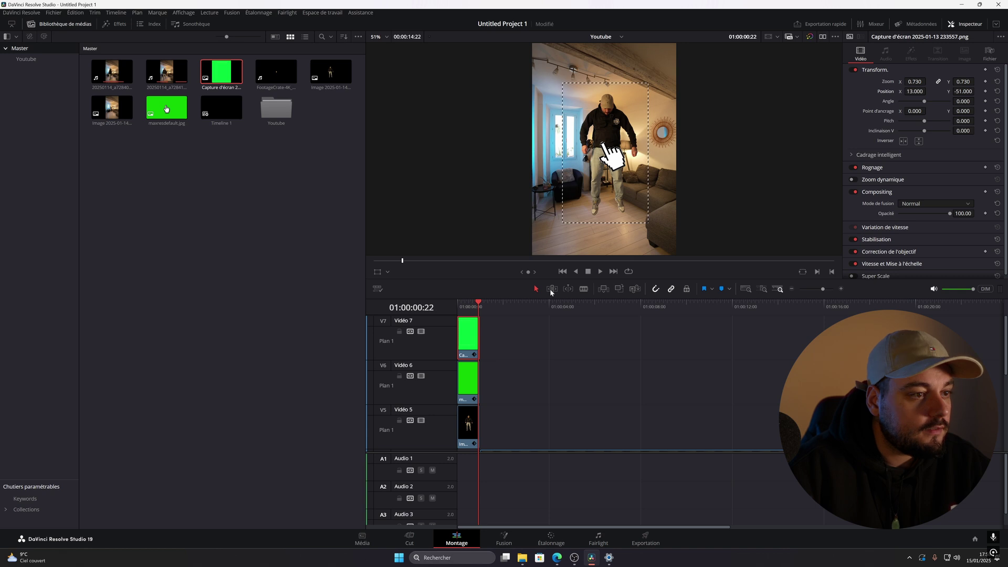
Step: At 01:00:00:23, keyframe the dashed rectangle's Position and set its X value to -8.000
left_click(480, 307)
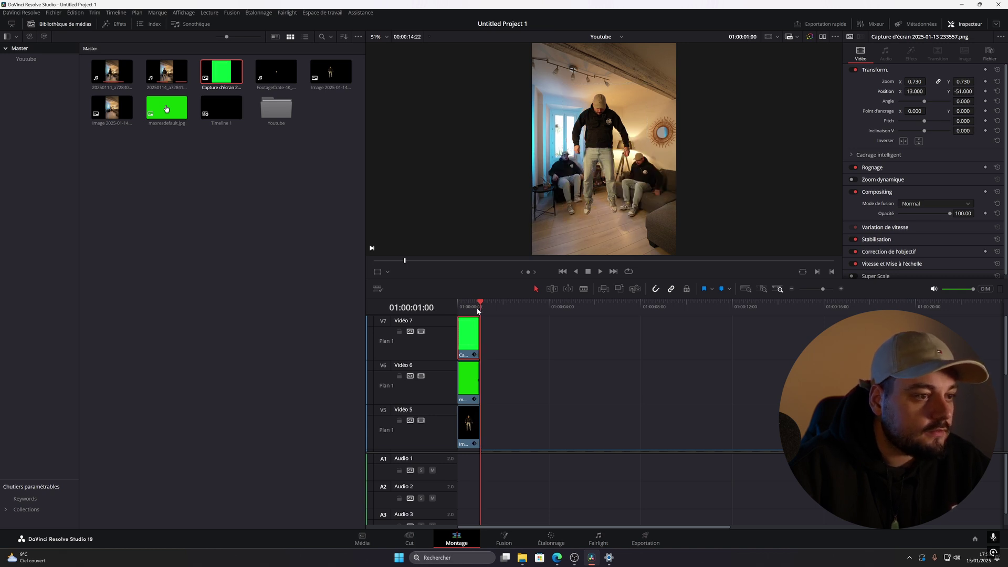
left_click_drag(477, 311, 477, 311)
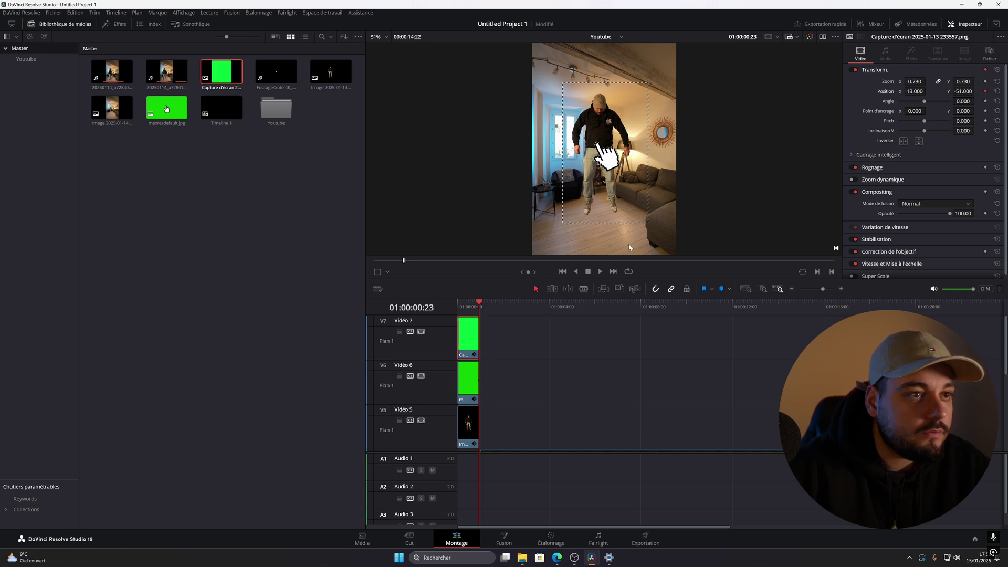
left_click_drag(913, 92, 912, 94)
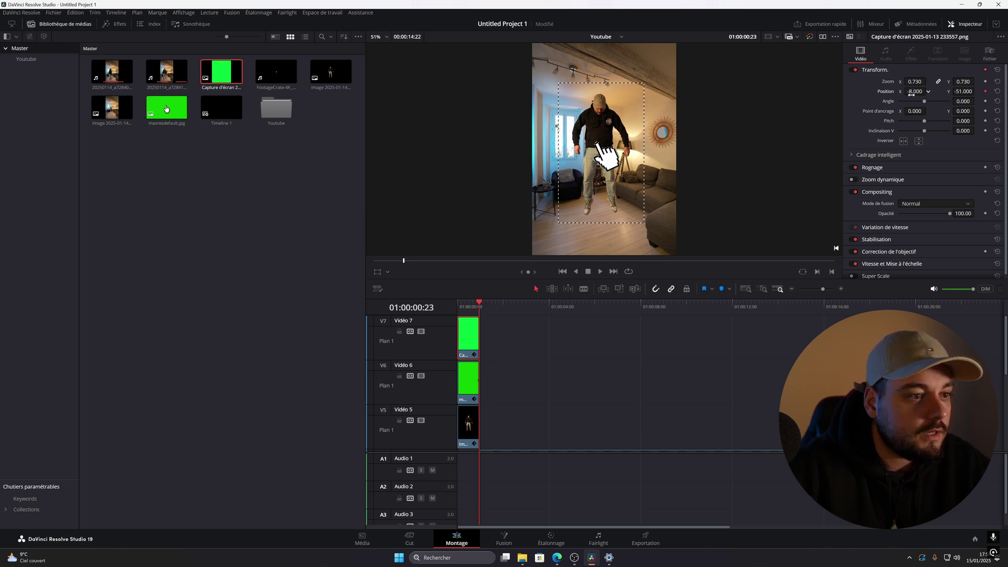
Step: Play the intro from the timeline start to check the rectangle and hand, and save the project
key("Home")
key("space")
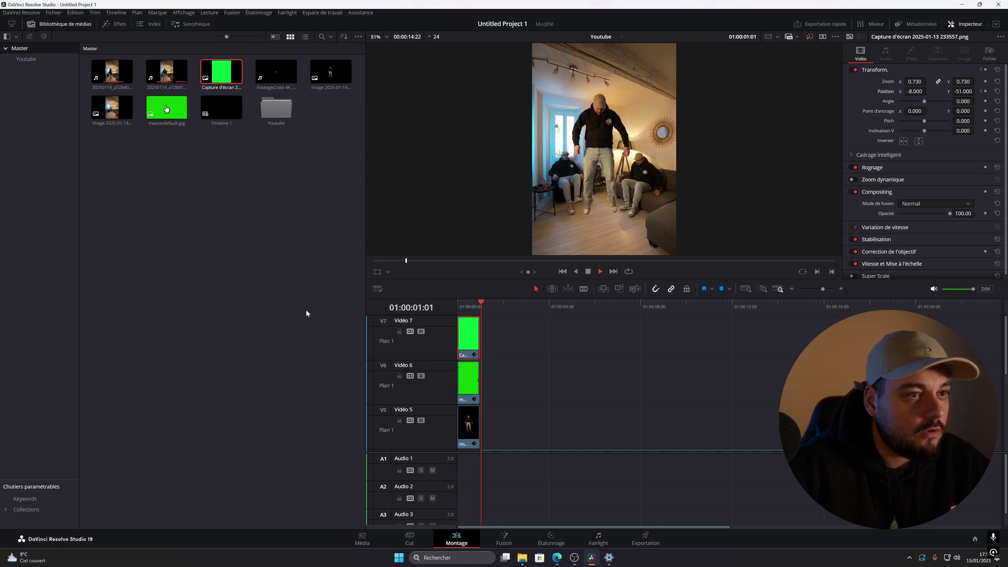
key("space")
key("ctrl+s")
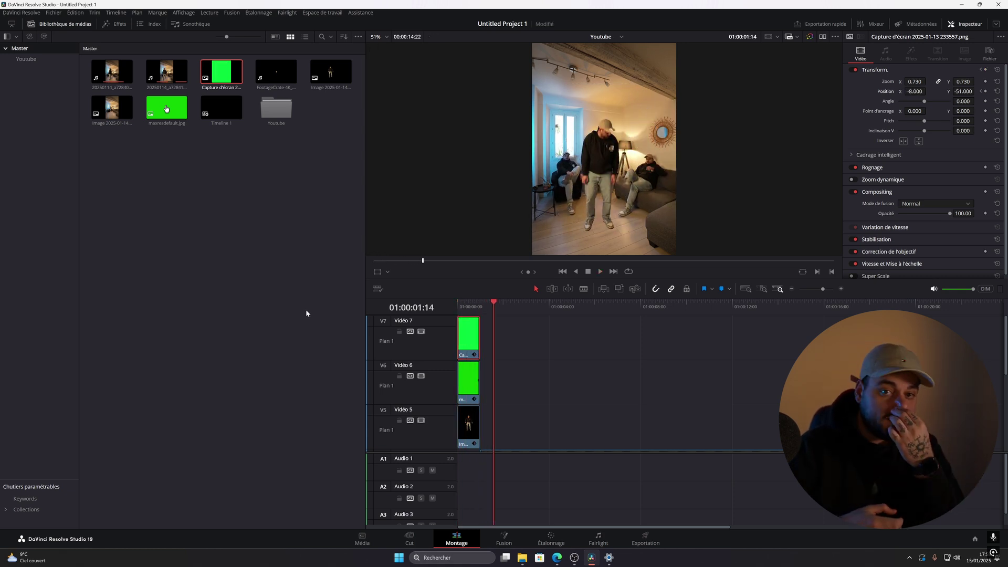